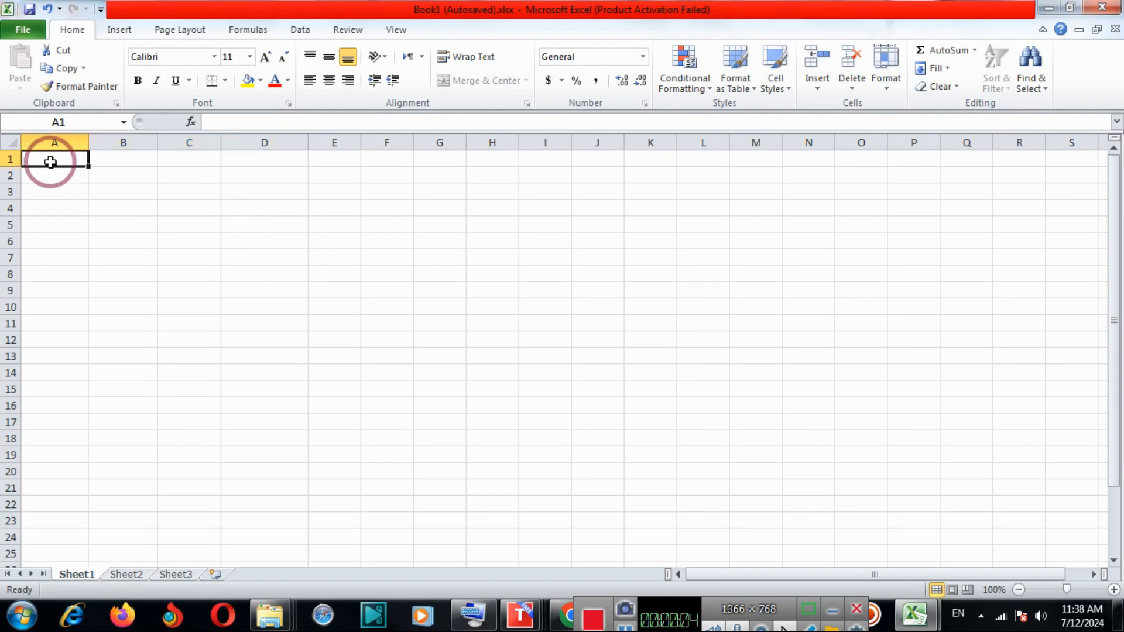
Enter the headings Name, Address, Phone and Email Address across A1:D1 and select them
type("N")
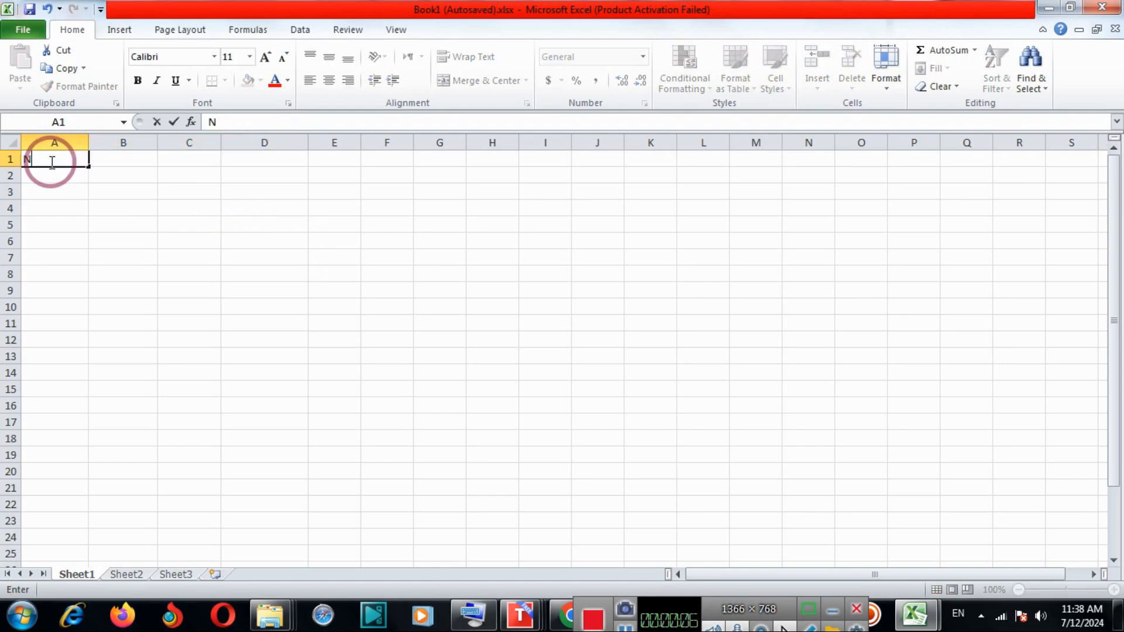
left_click(133, 168)
left_click(133, 160)
left_click(80, 159)
type("Name\tAddress\tPhone\tEmail Address")
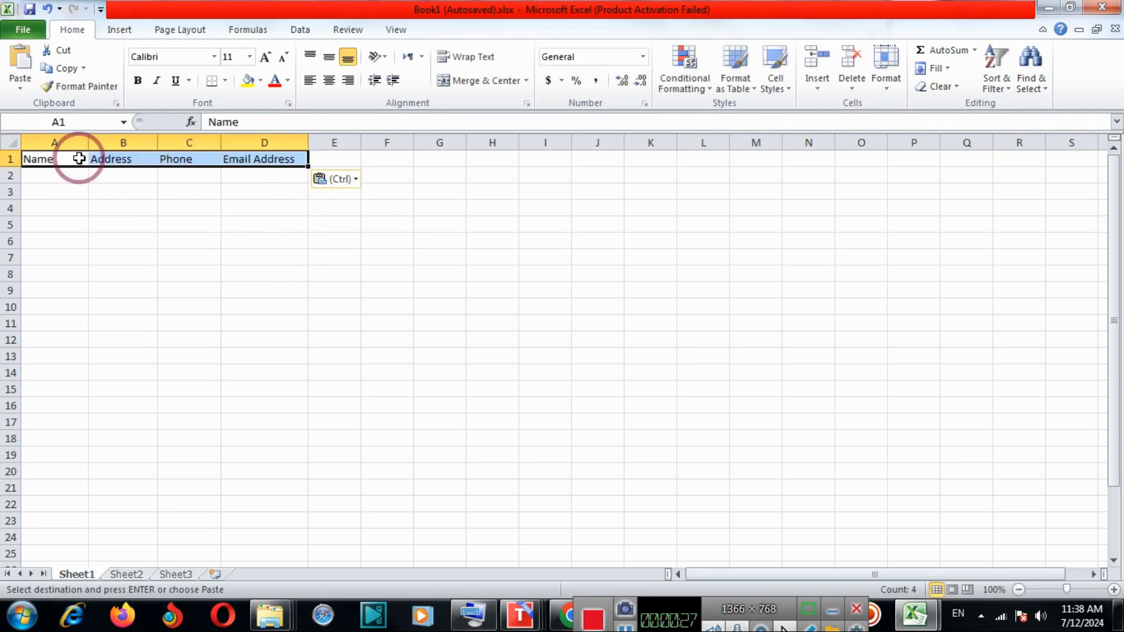
left_click(124, 189)
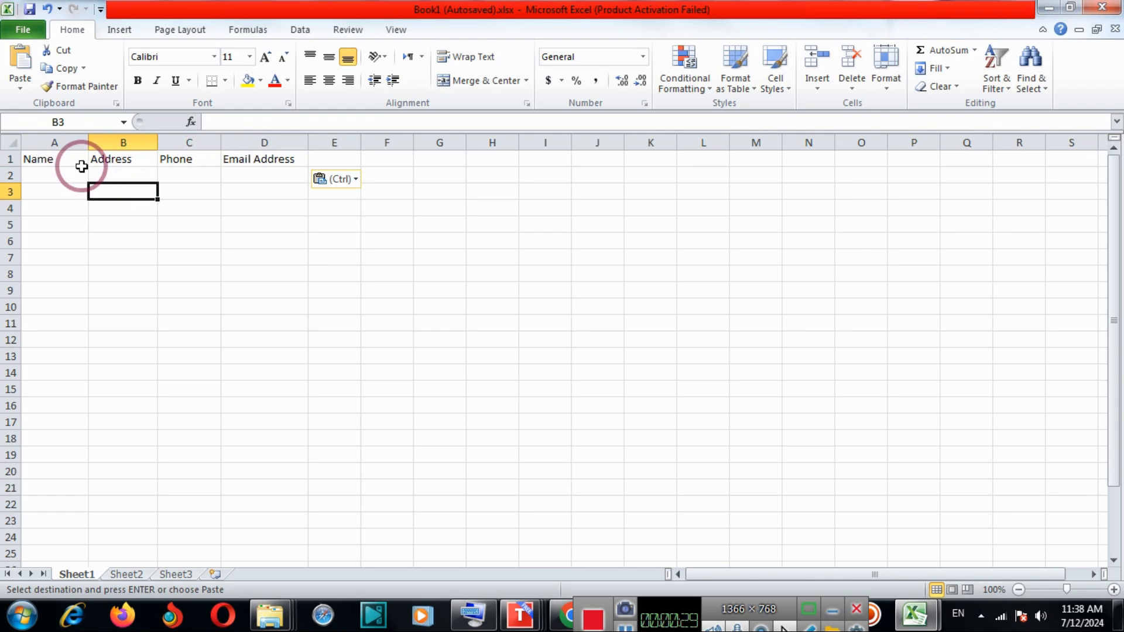
left_click_drag(64, 159, 266, 158)
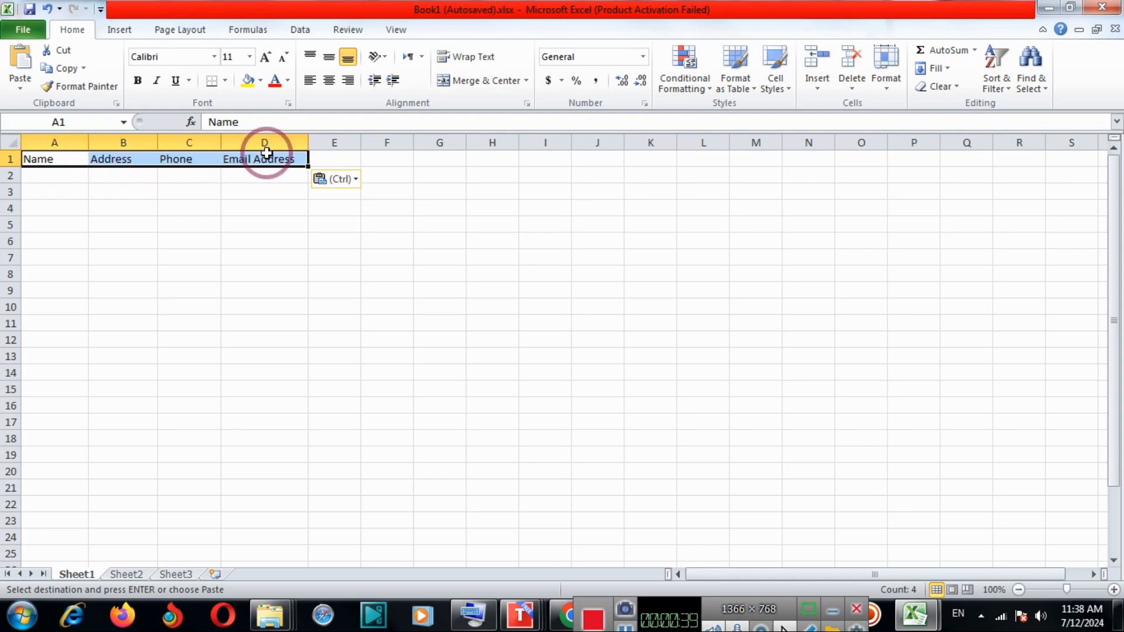
Convert the heading row into a table with 'My table has headers' checked
left_click(119, 30)
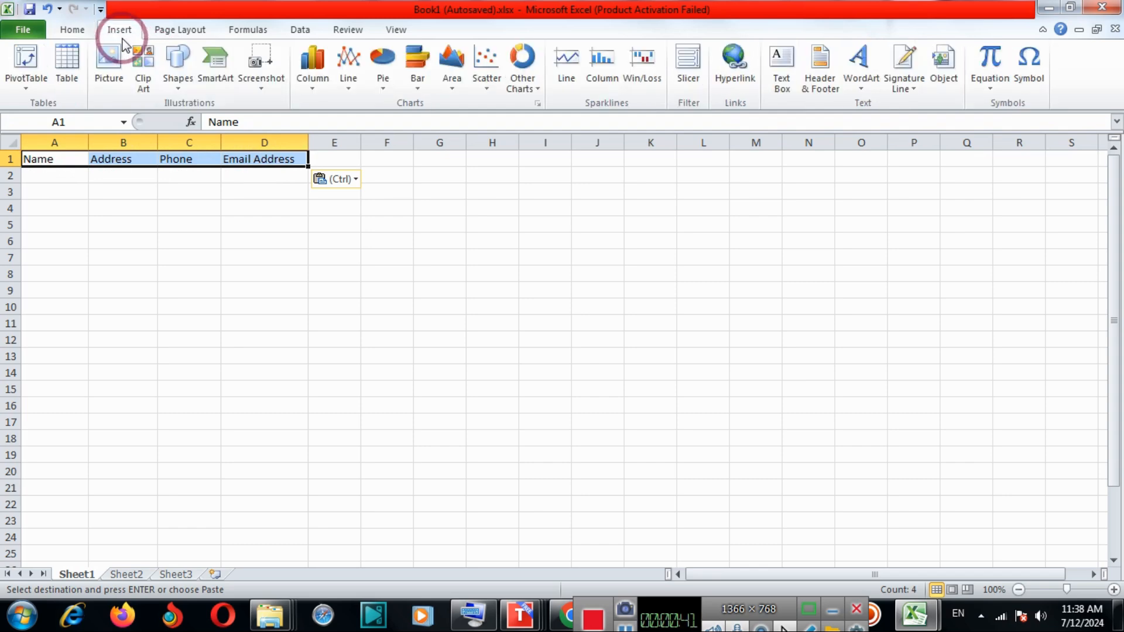
left_click(66, 82)
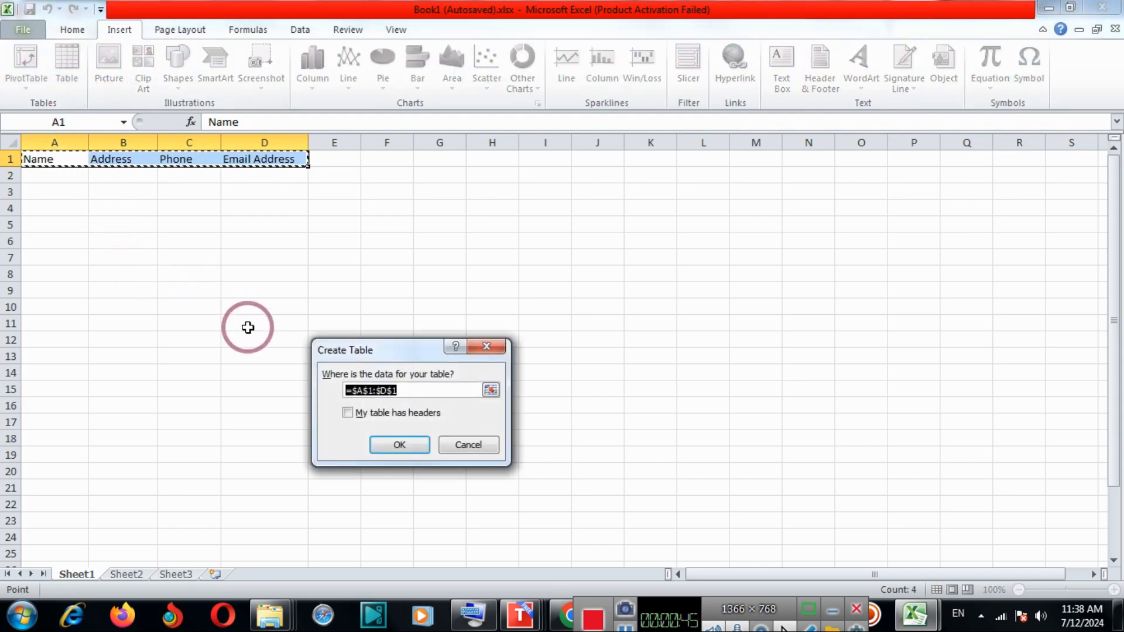
left_click(348, 413)
left_click(402, 443)
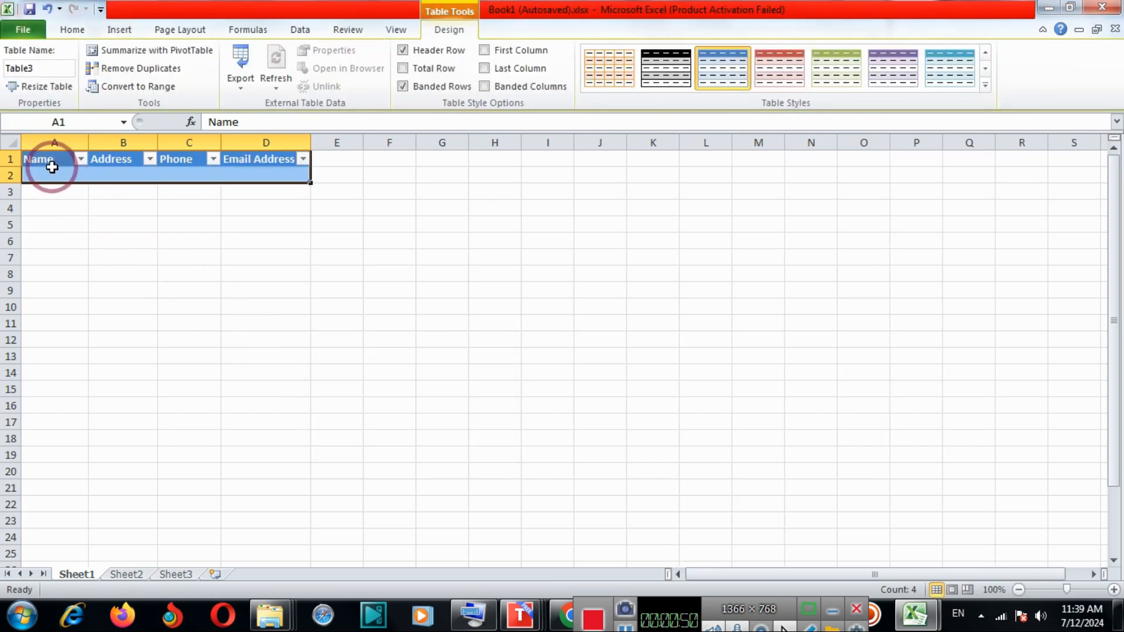
left_click(81, 159)
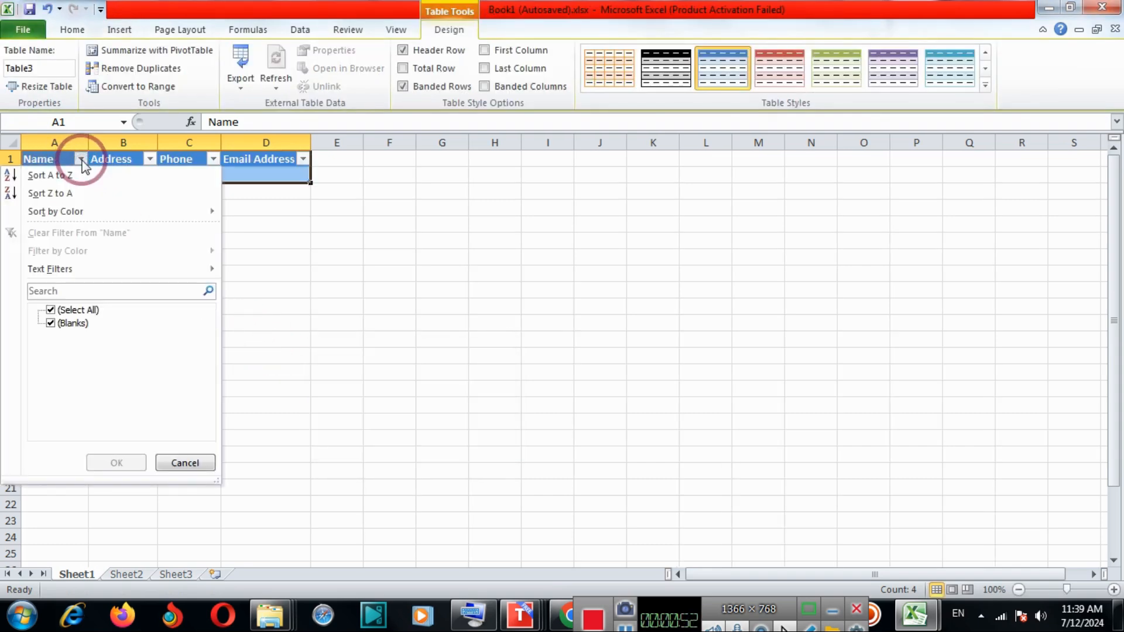
left_click(238, 276)
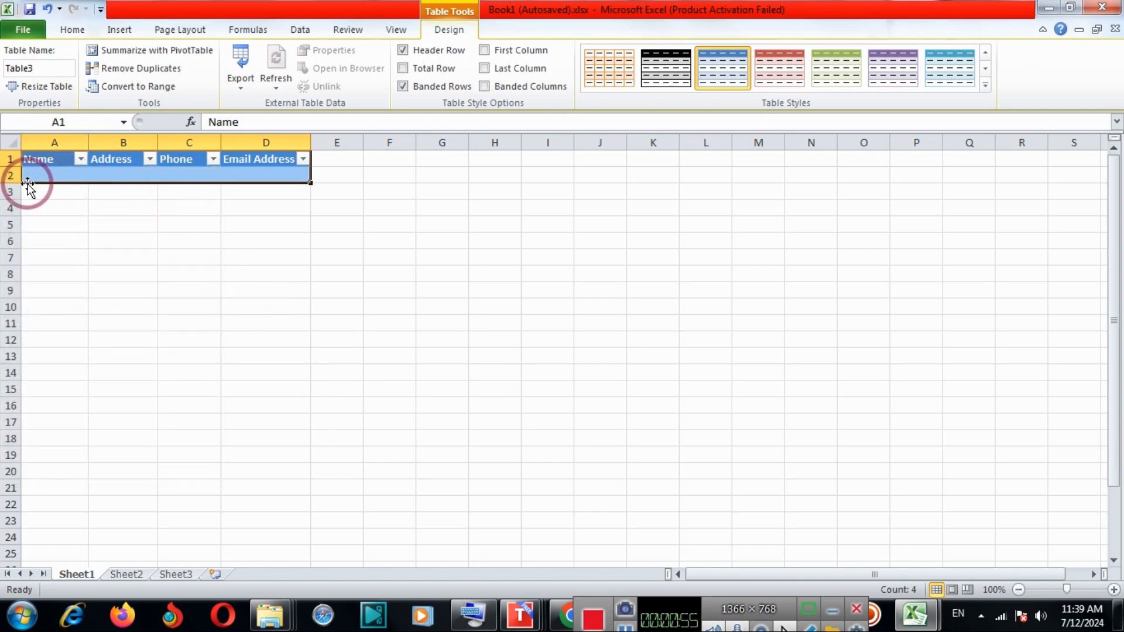
Paste the two copied contact records into the table starting at A2
left_click(28, 176)
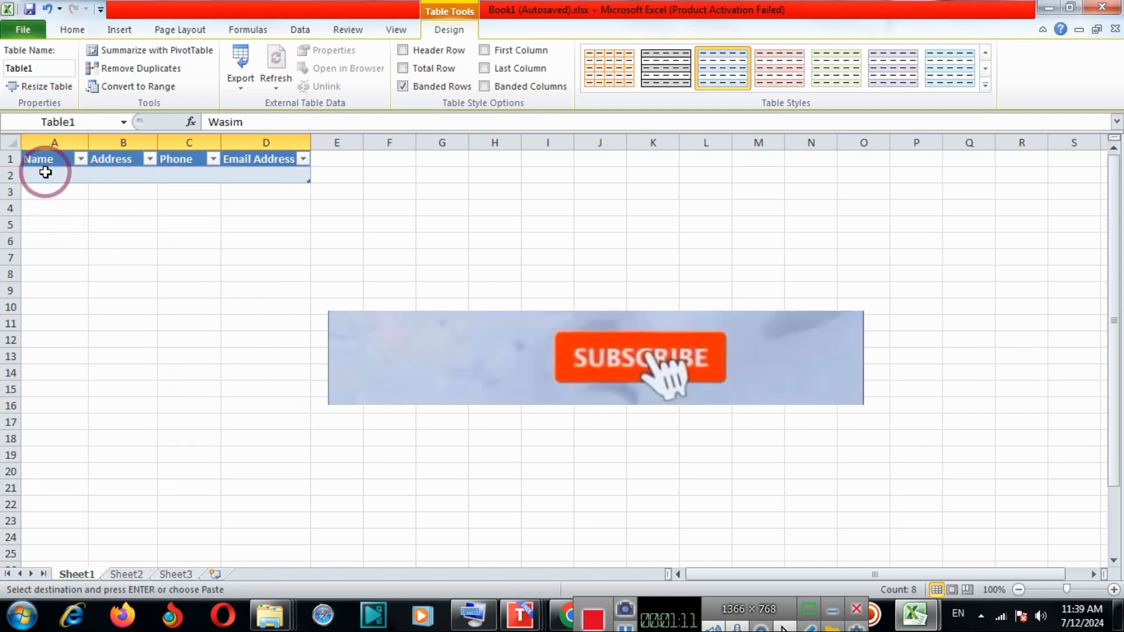
left_click(46, 172)
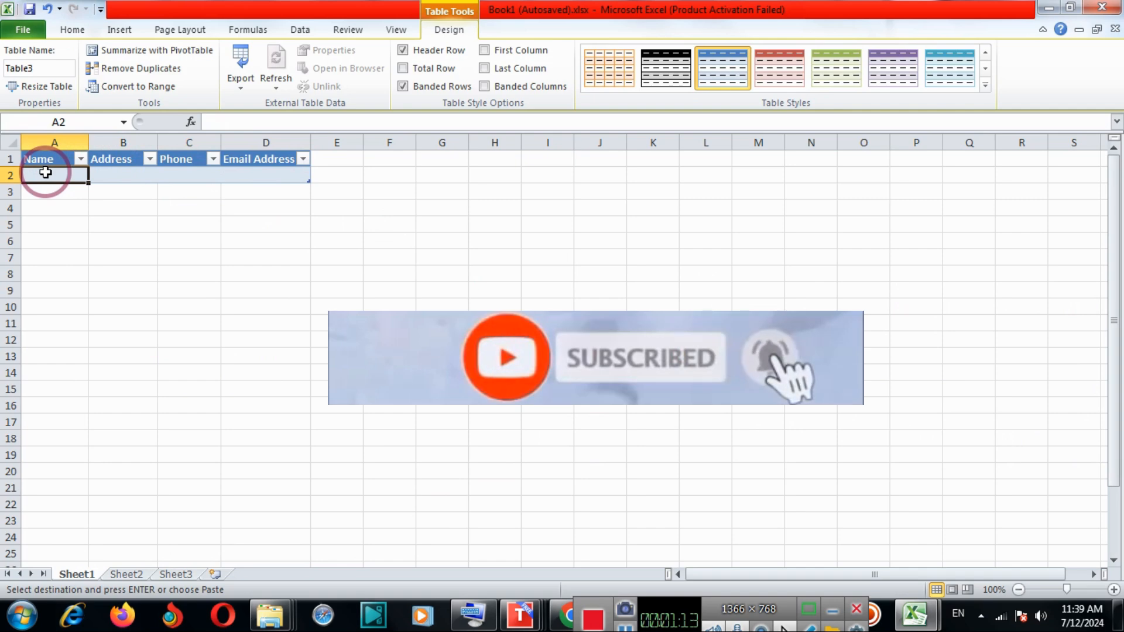
key("ctrl+v")
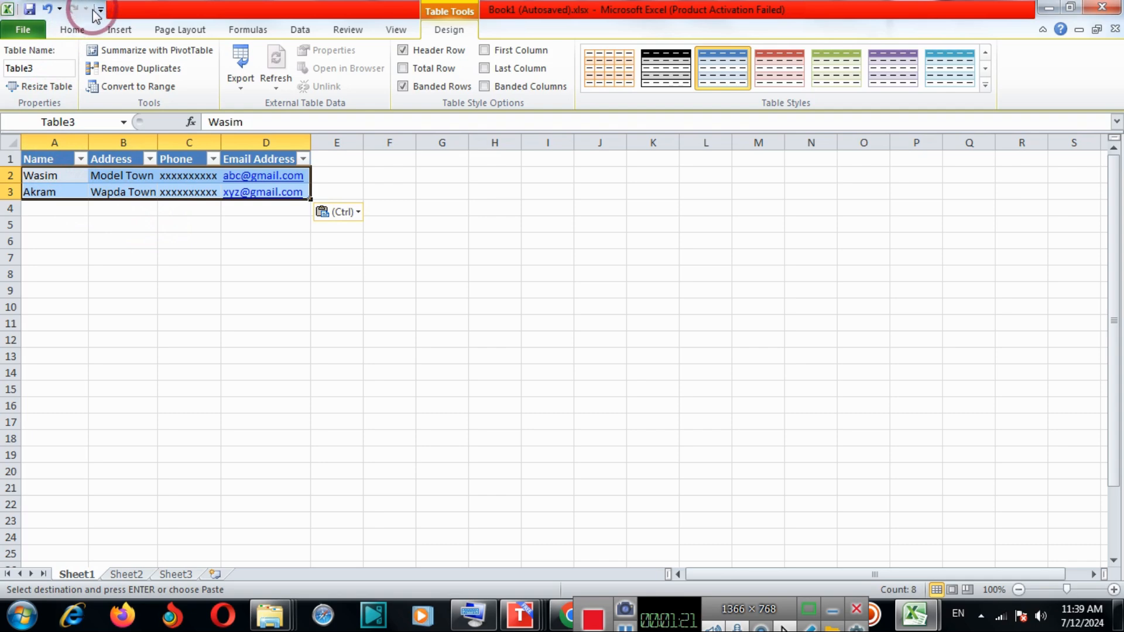
right_click(73, 9)
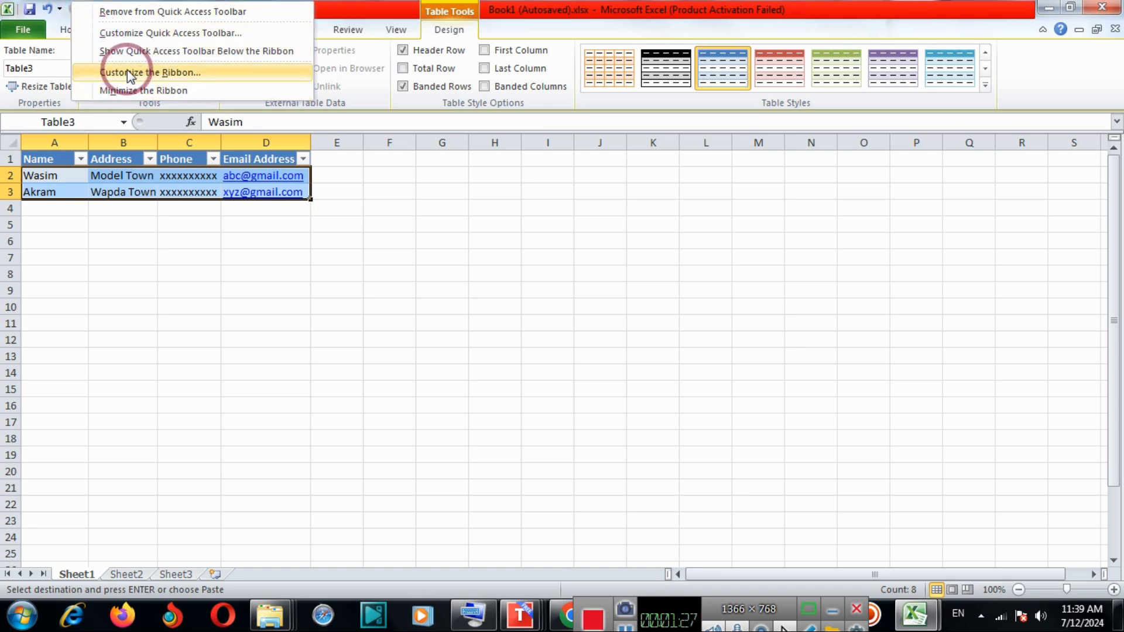
Add the Form command from 'Commands Not in the Ribbon' to the Quick Access Toolbar
left_click(132, 36)
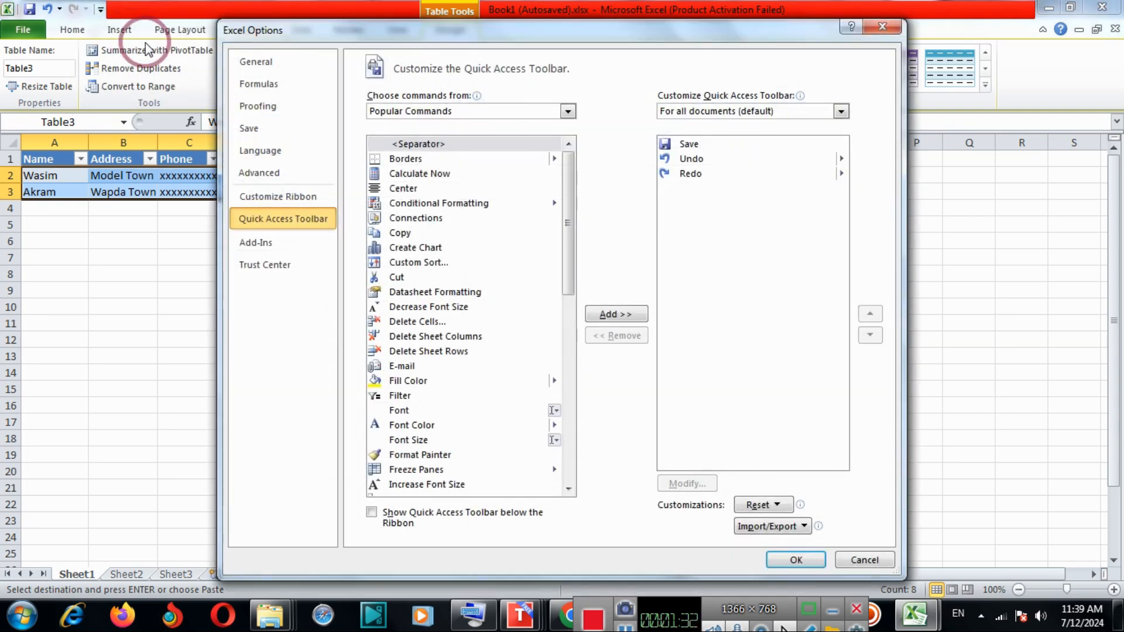
left_click(568, 111)
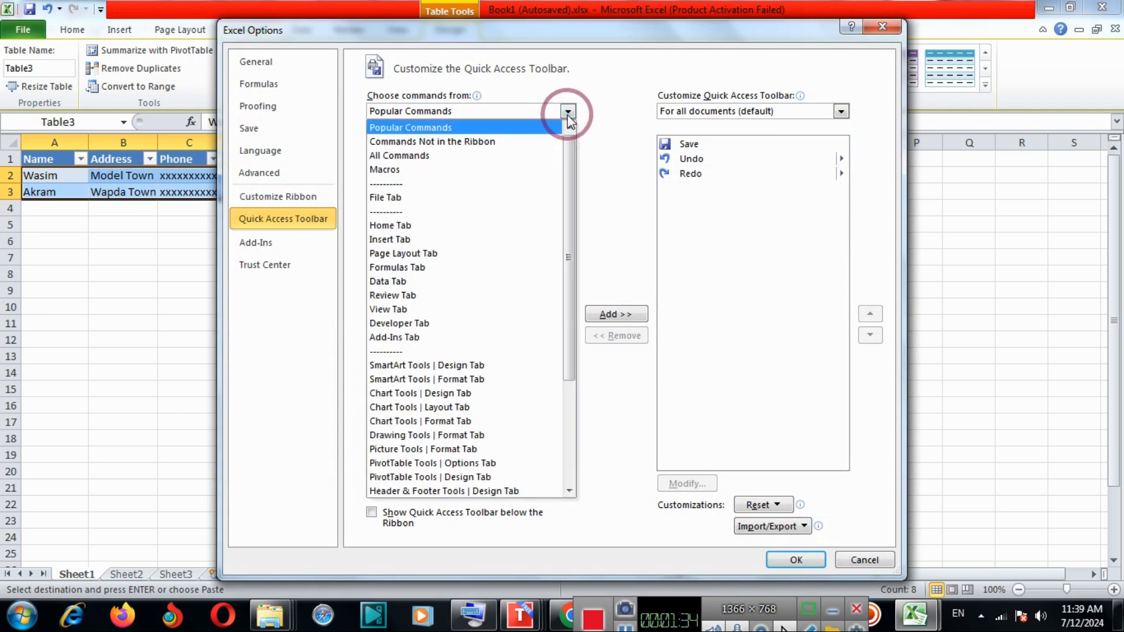
left_click(521, 150)
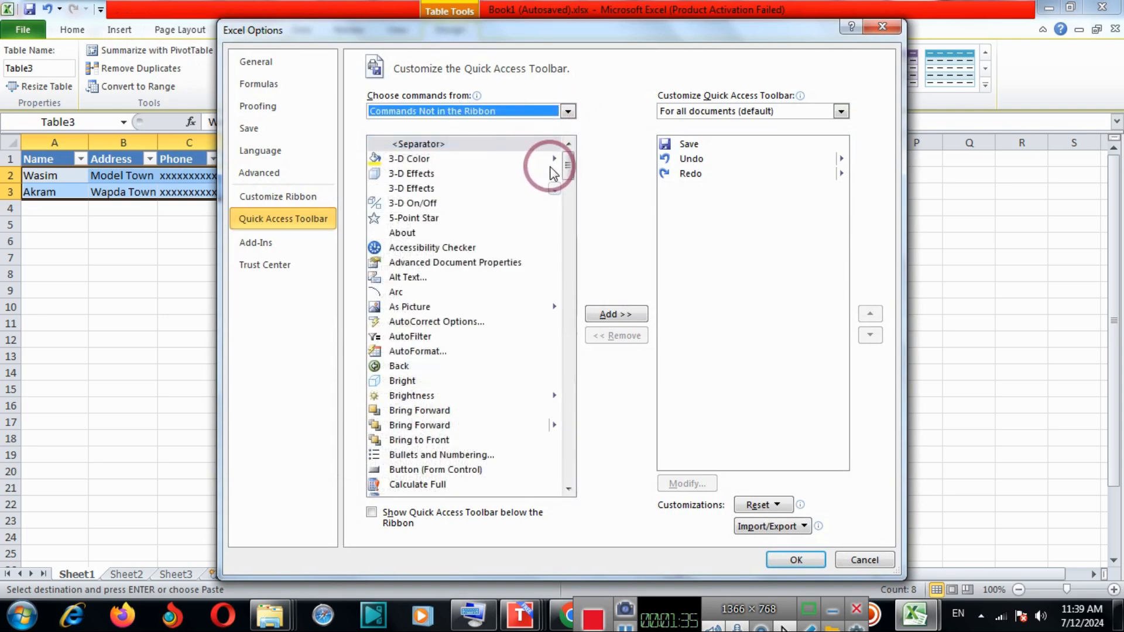
left_click_drag(568, 166, 585, 263)
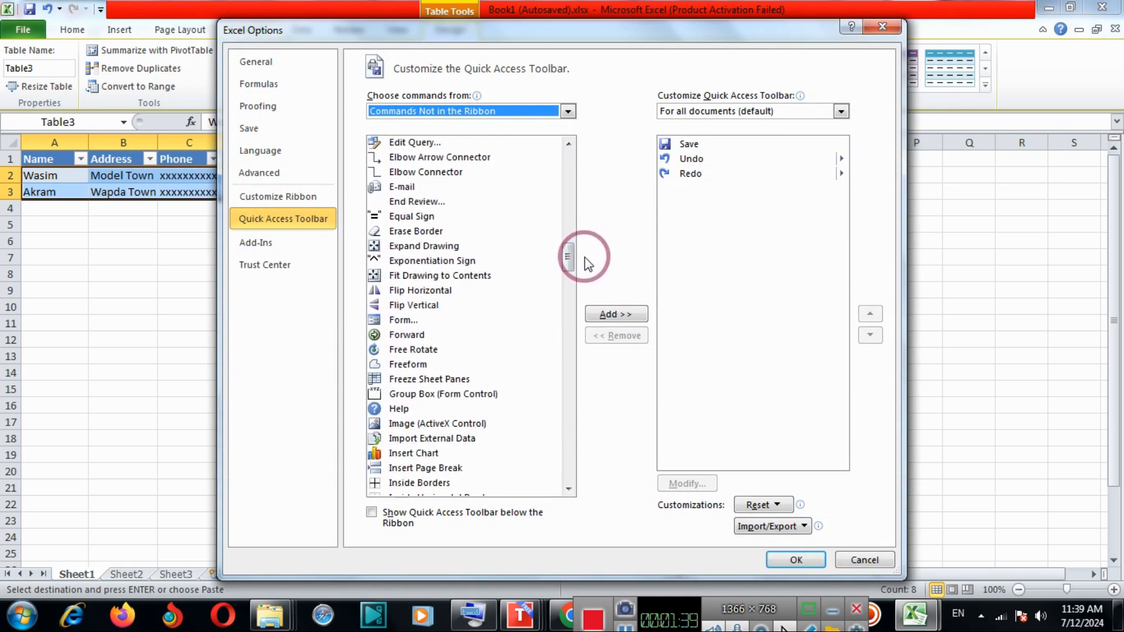
left_click(404, 320)
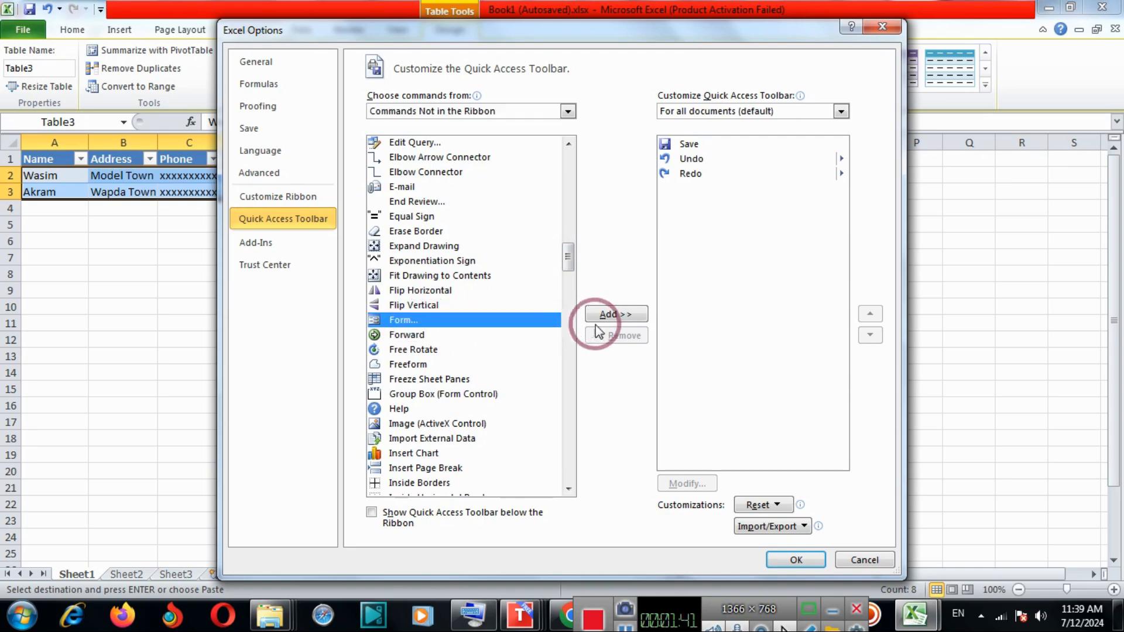
left_click(614, 315)
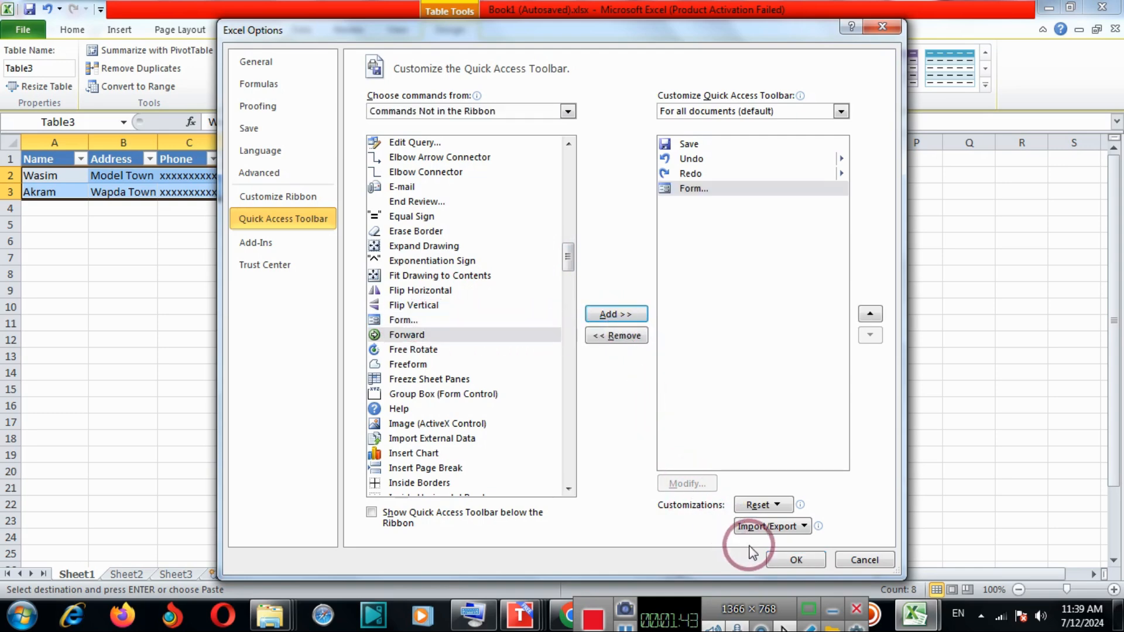
left_click(785, 560)
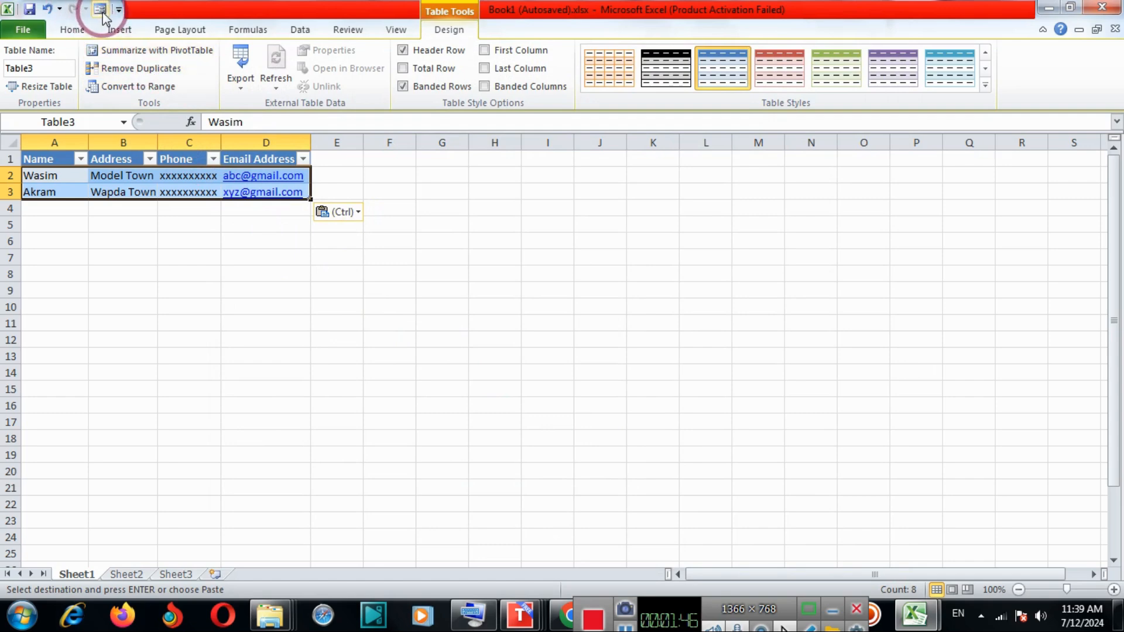
left_click(141, 288)
left_click(55, 158)
left_click_drag(92, 162, 237, 191)
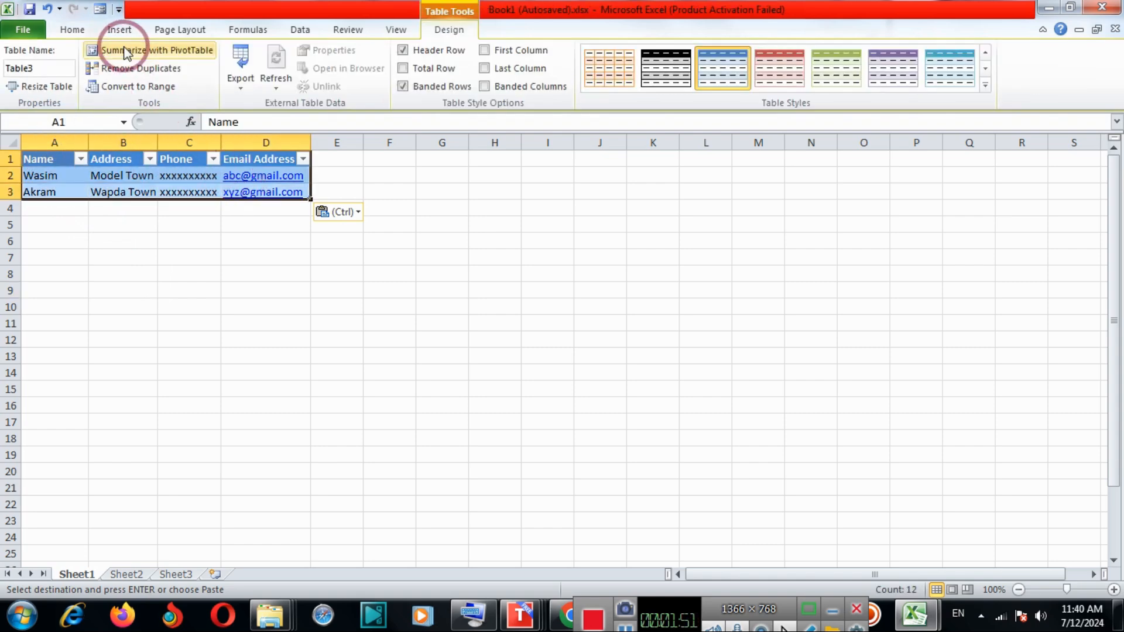
left_click(101, 10)
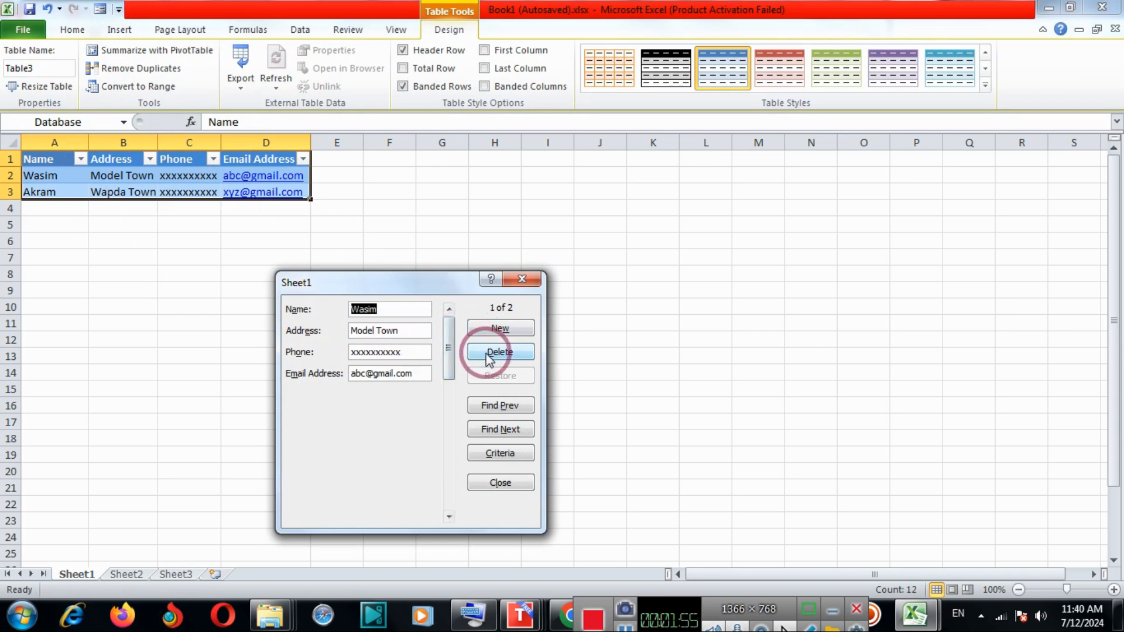
left_click(514, 432)
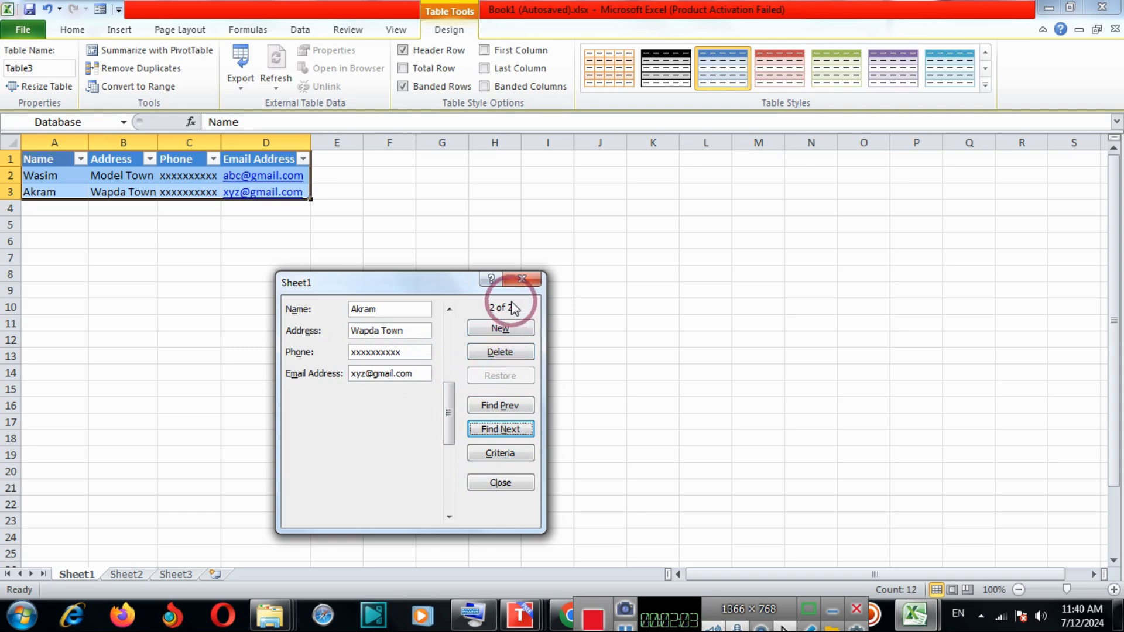
left_click(519, 489)
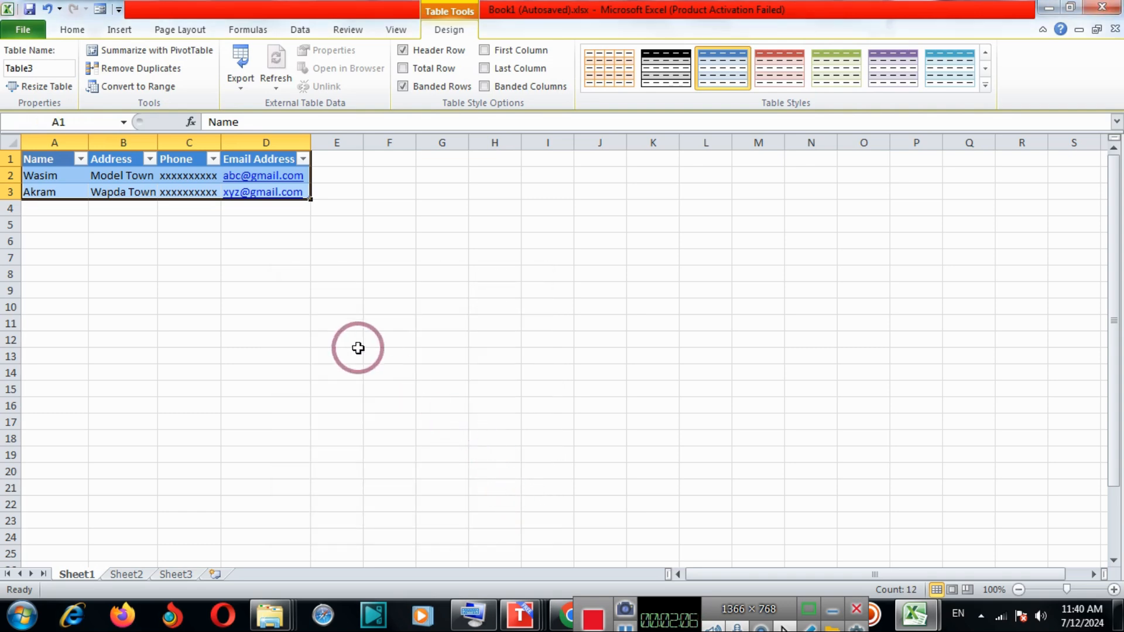
left_click(183, 210)
left_click(47, 174)
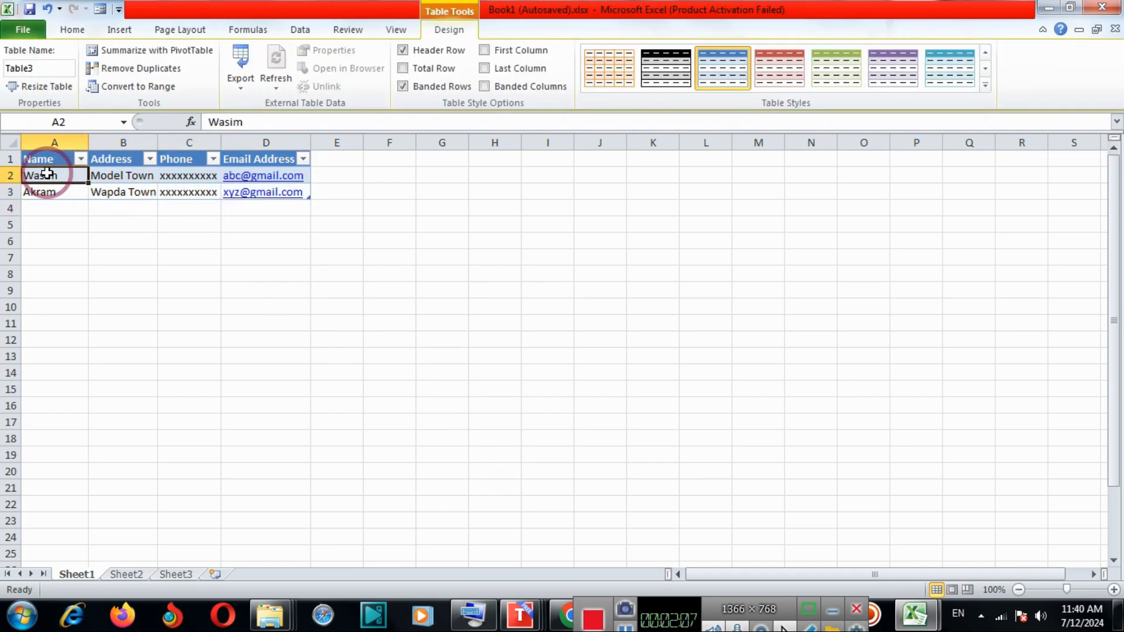
left_click(53, 162)
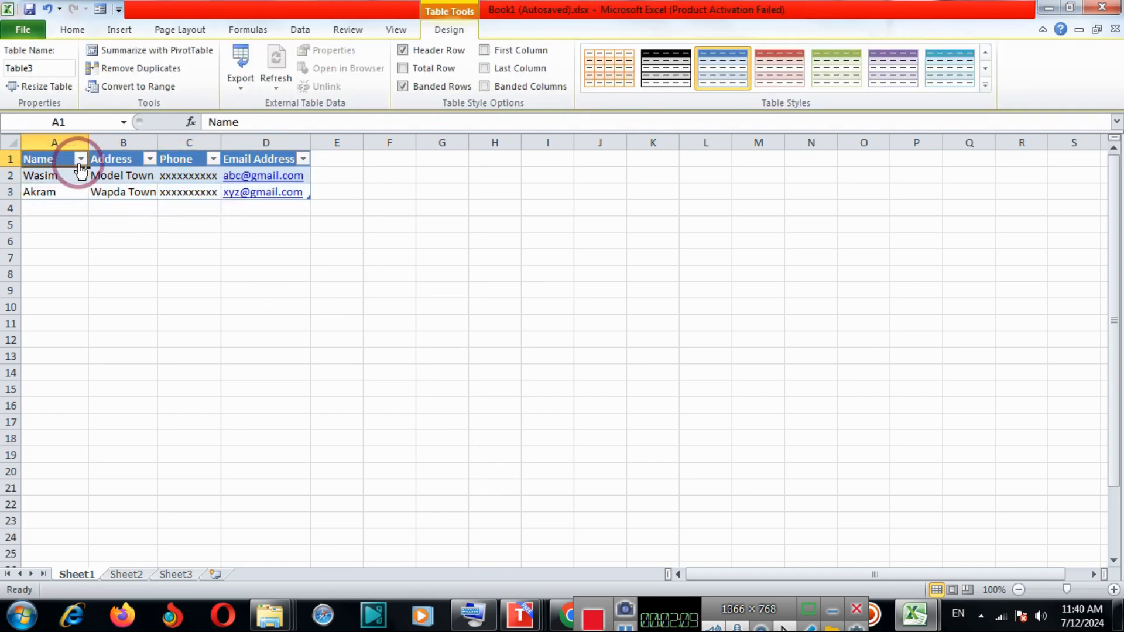
left_click(81, 160)
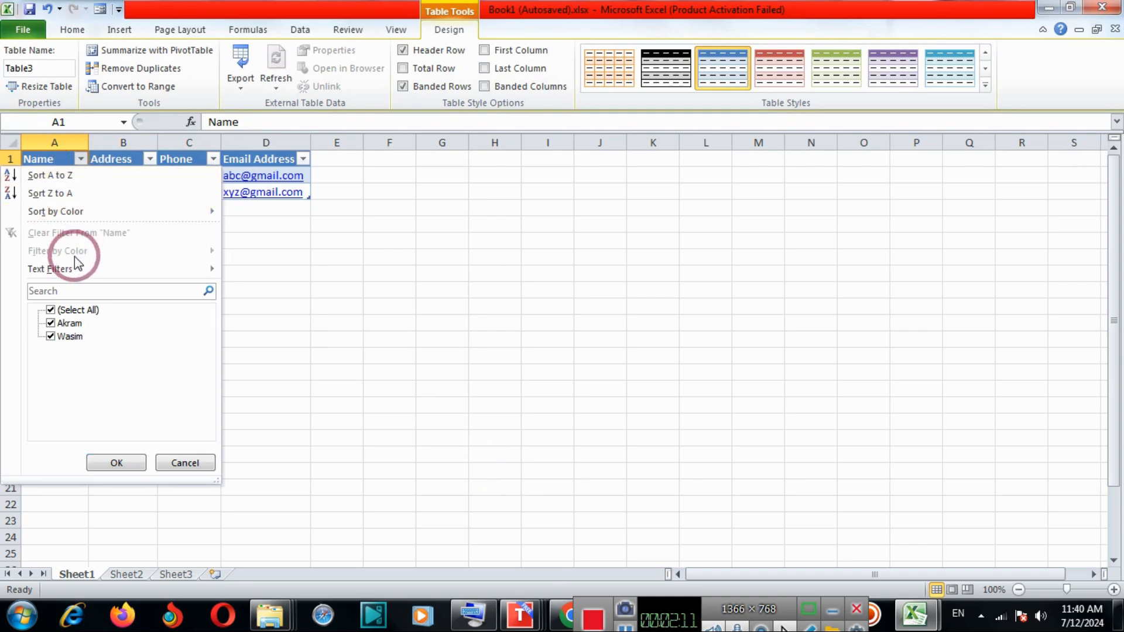
left_click(118, 462)
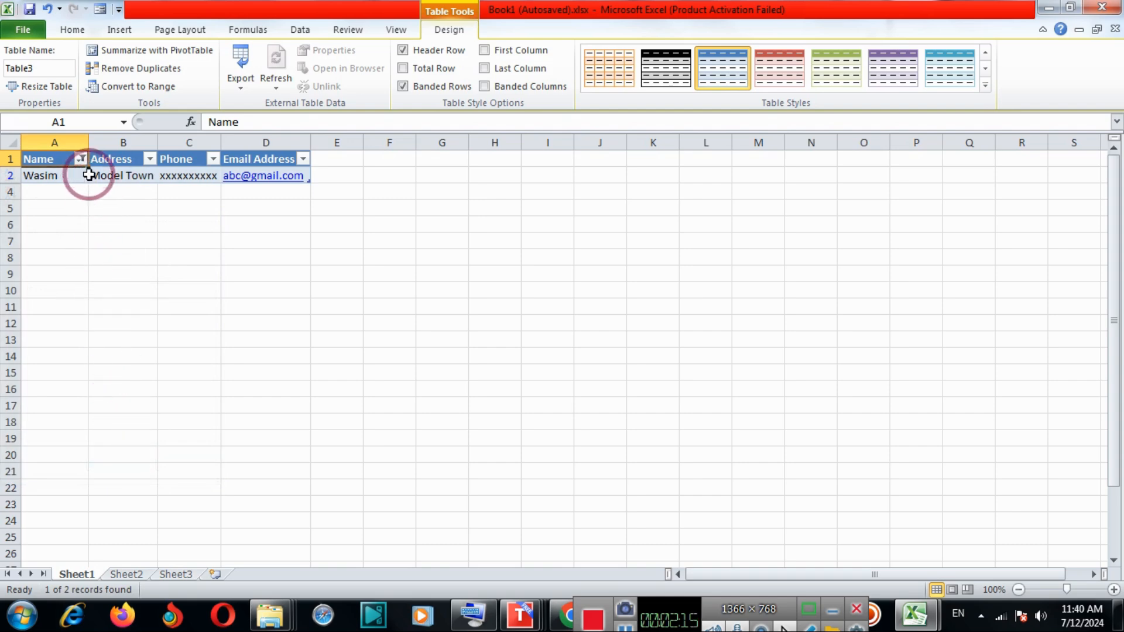
left_click(152, 161)
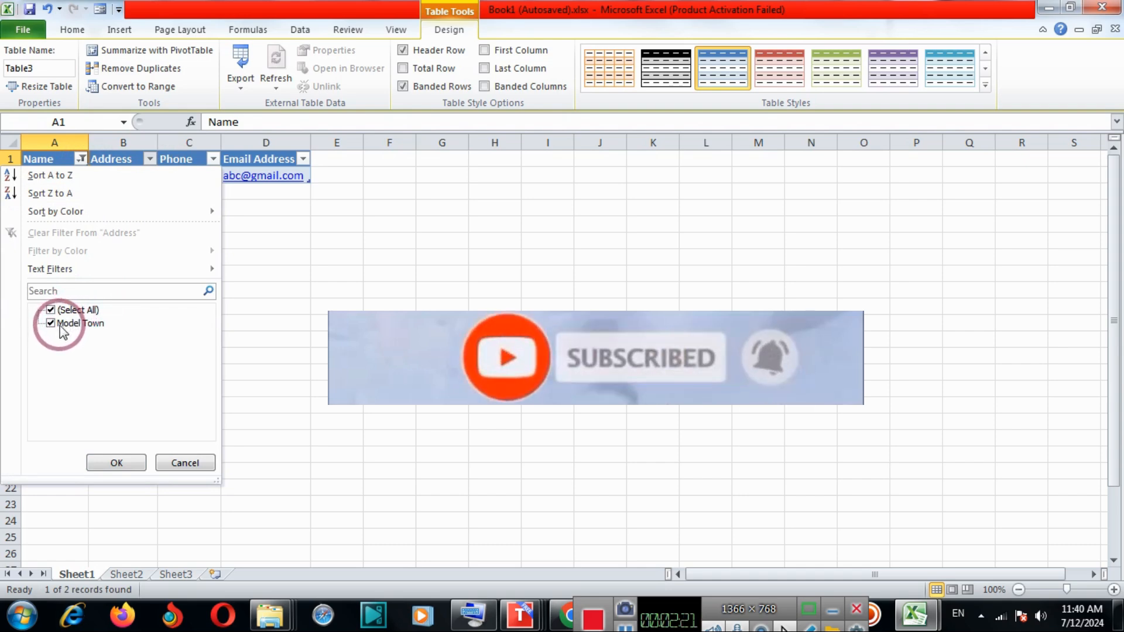
left_click(117, 462)
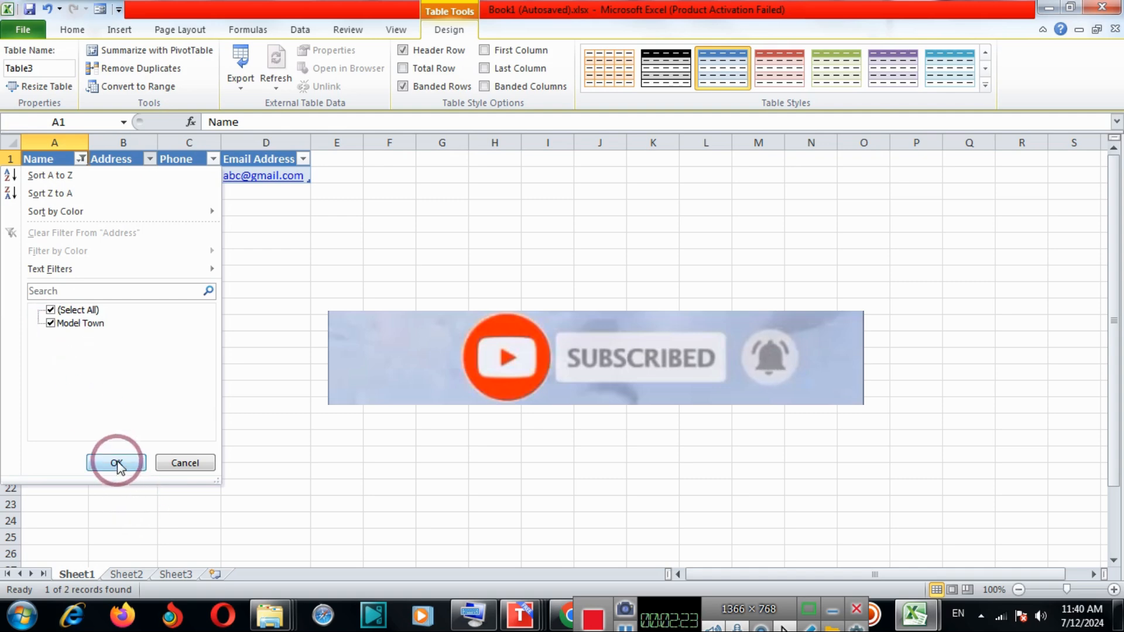
left_click(82, 160)
left_click(51, 323)
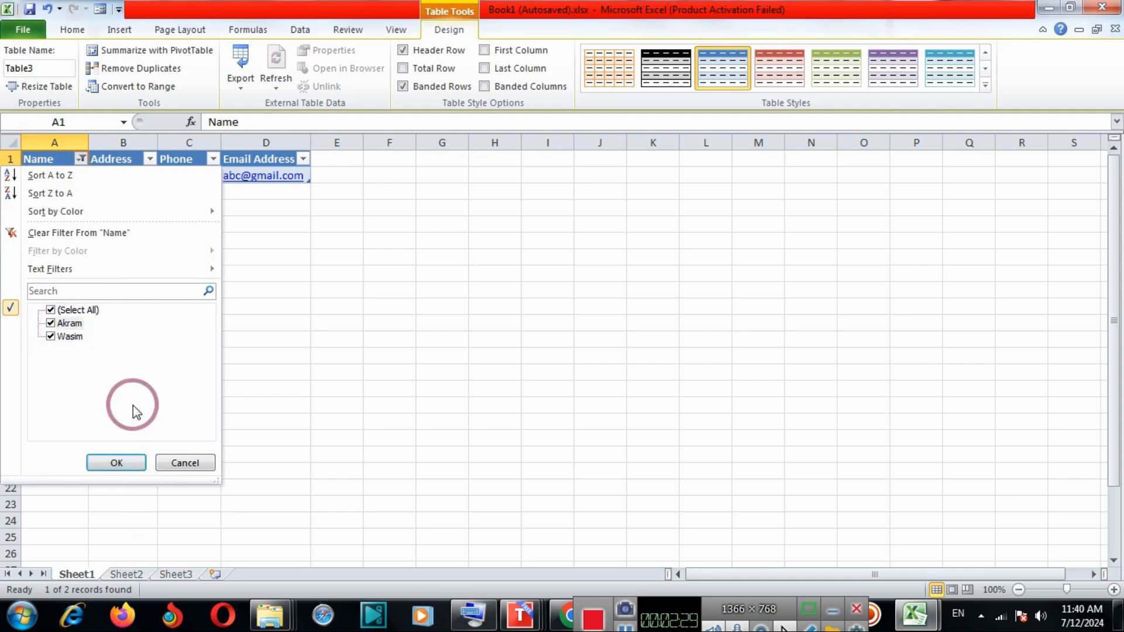
left_click(124, 462)
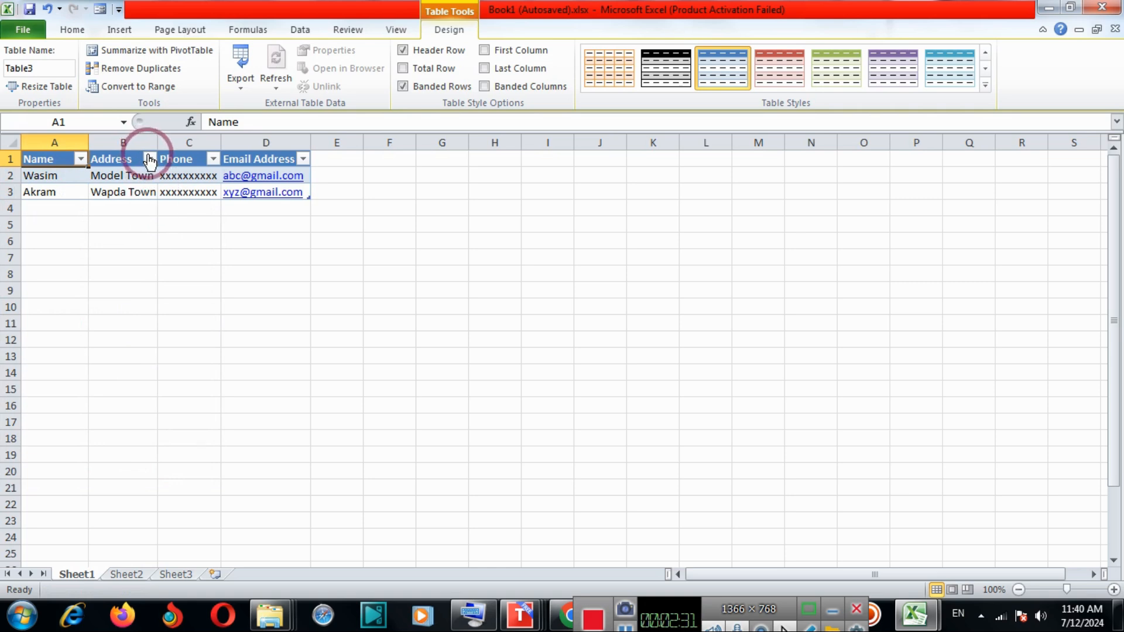
left_click(149, 158)
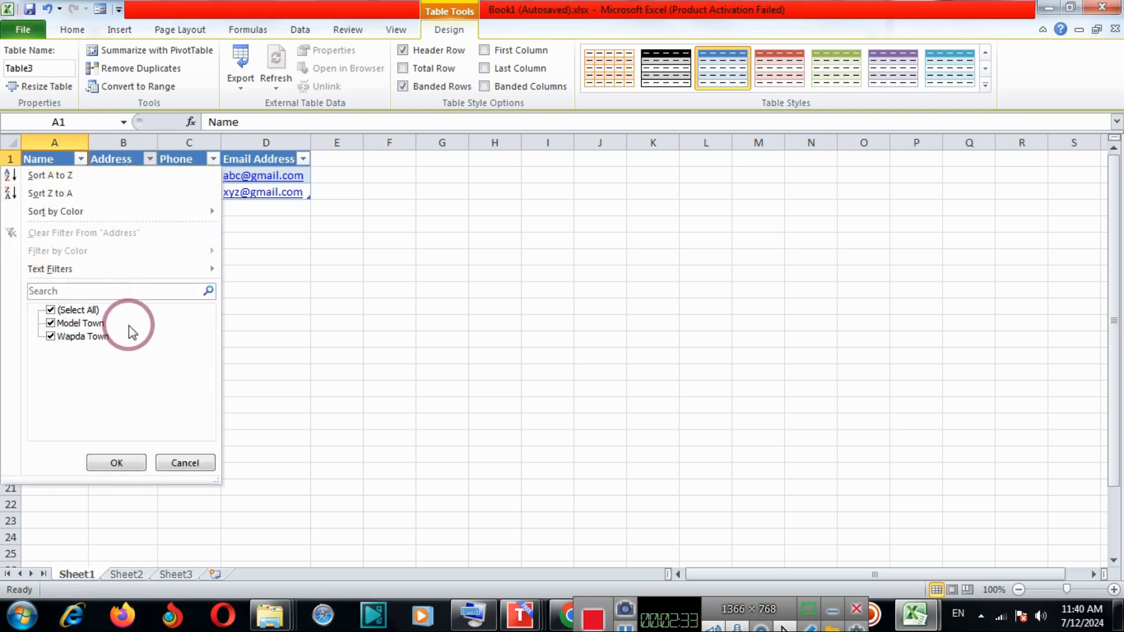
left_click(50, 324)
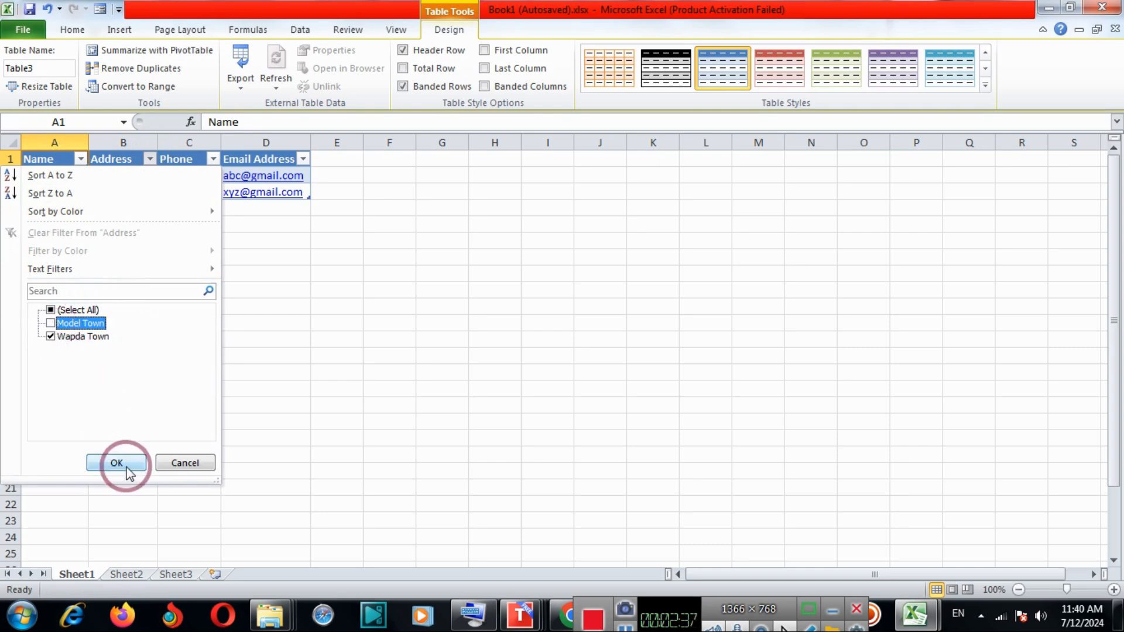
left_click(116, 463)
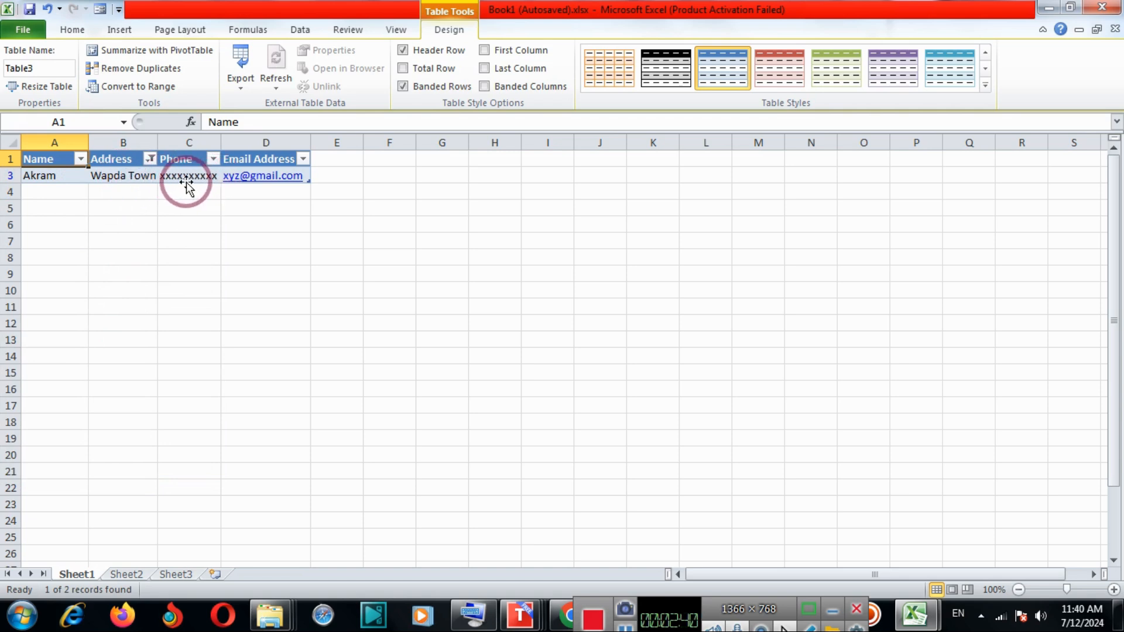
left_click(150, 159)
left_click(50, 323)
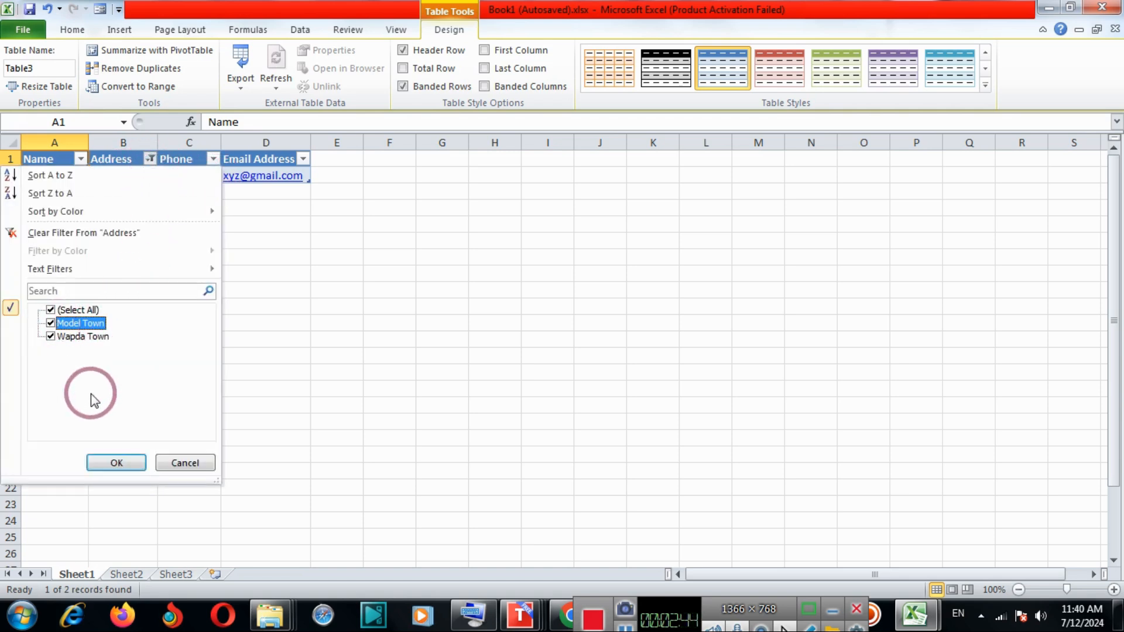
left_click(119, 463)
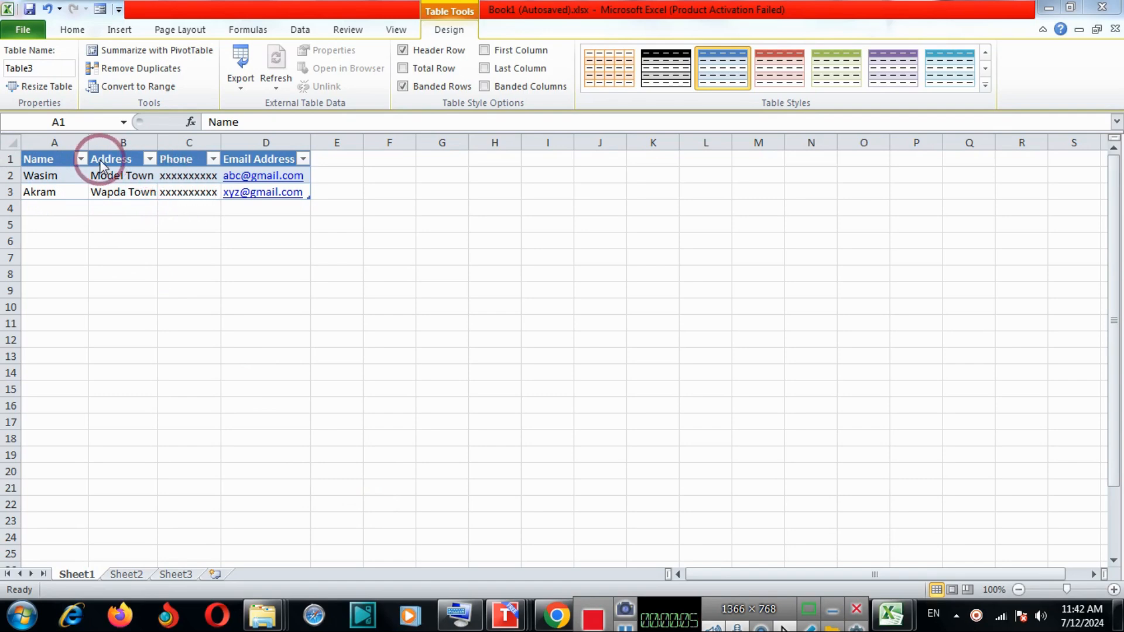
left_click(43, 162)
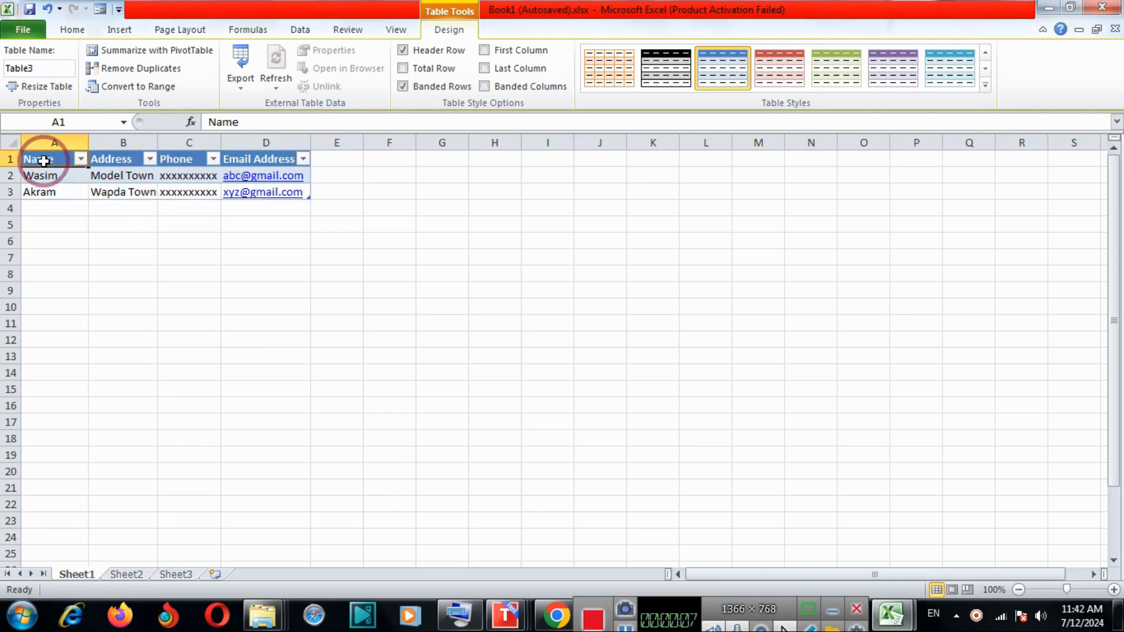
left_click(98, 10)
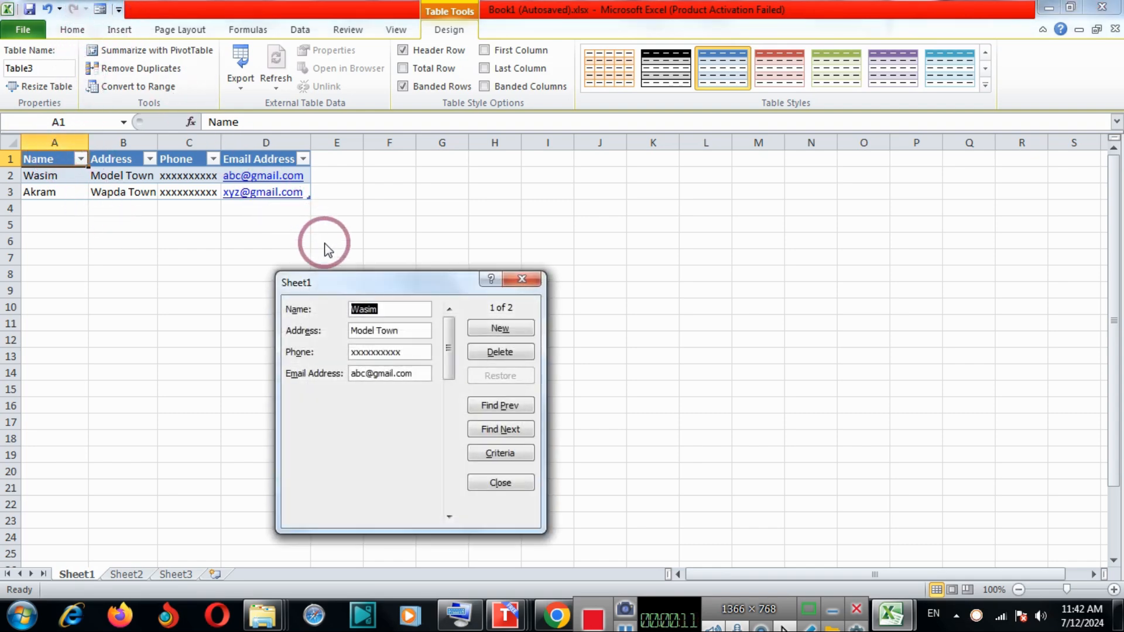
left_click(489, 331)
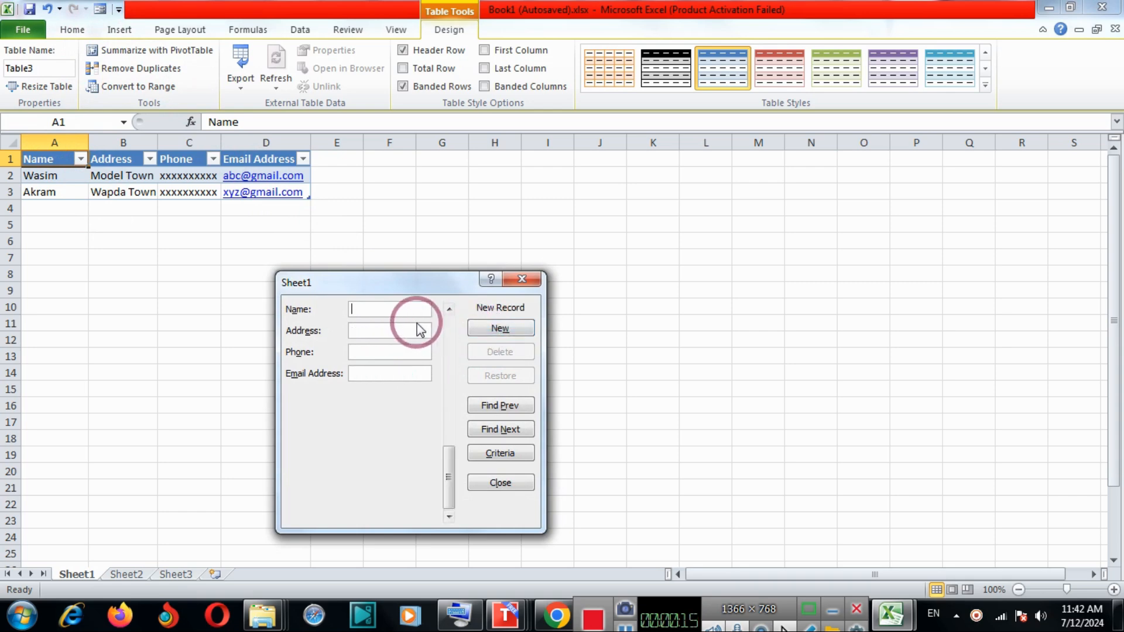
left_click(520, 279)
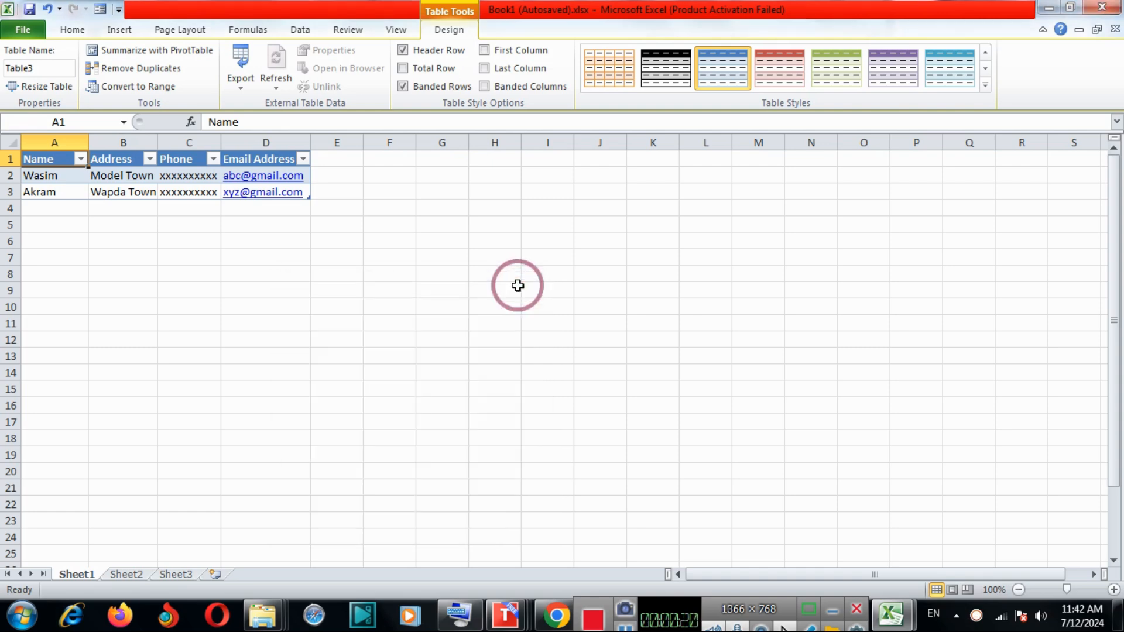
left_click(325, 160)
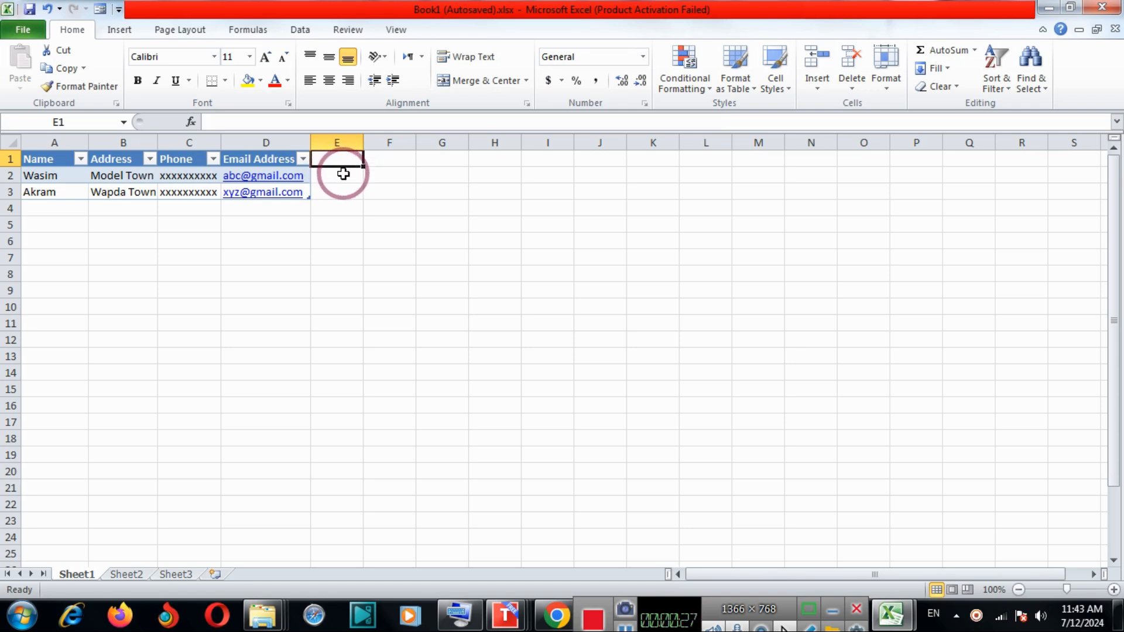
left_click(343, 174)
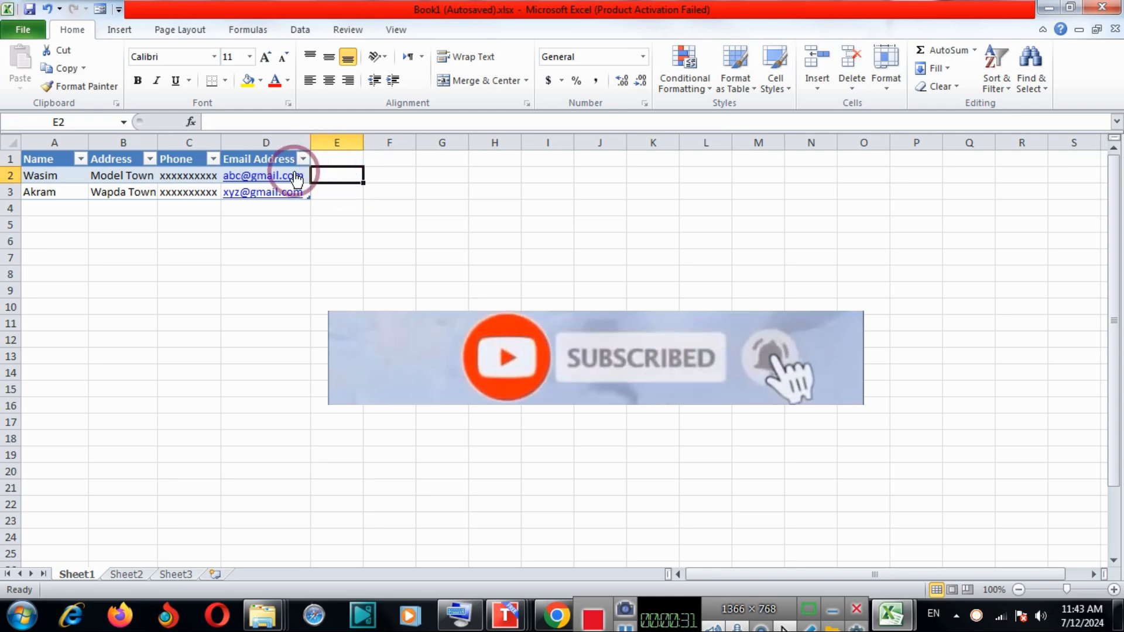
left_click(37, 208)
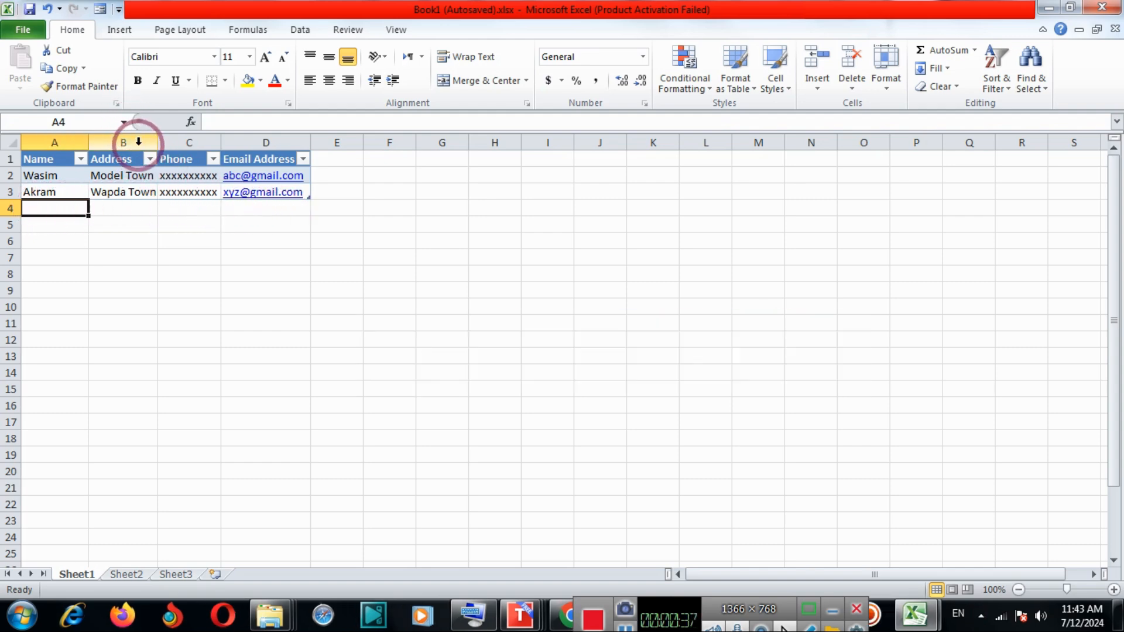
left_click(103, 10)
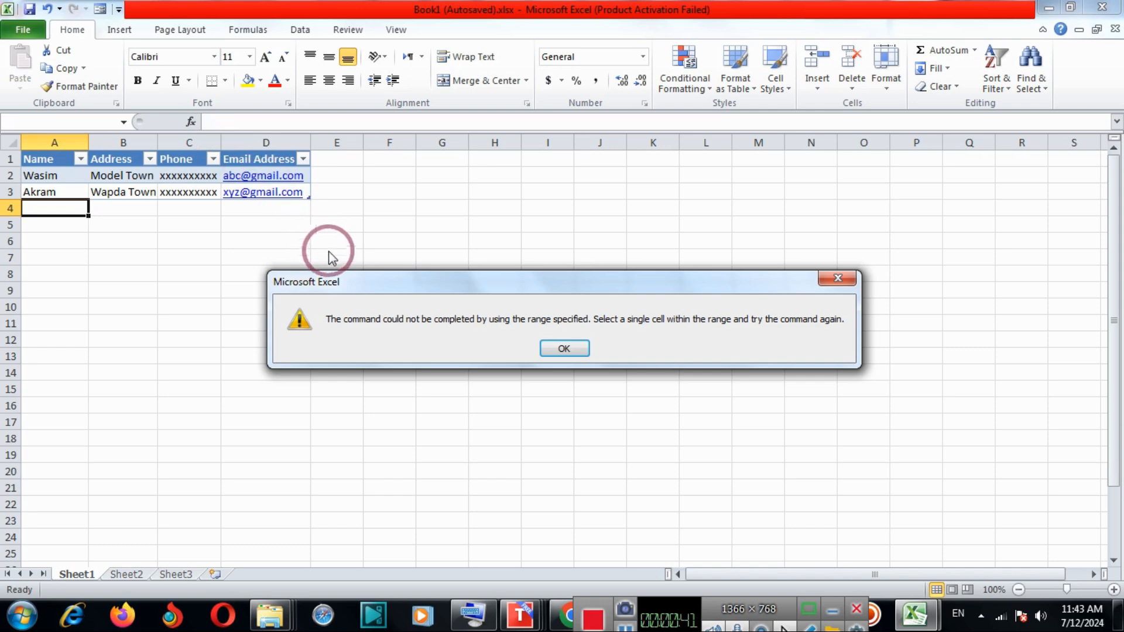
left_click(563, 349)
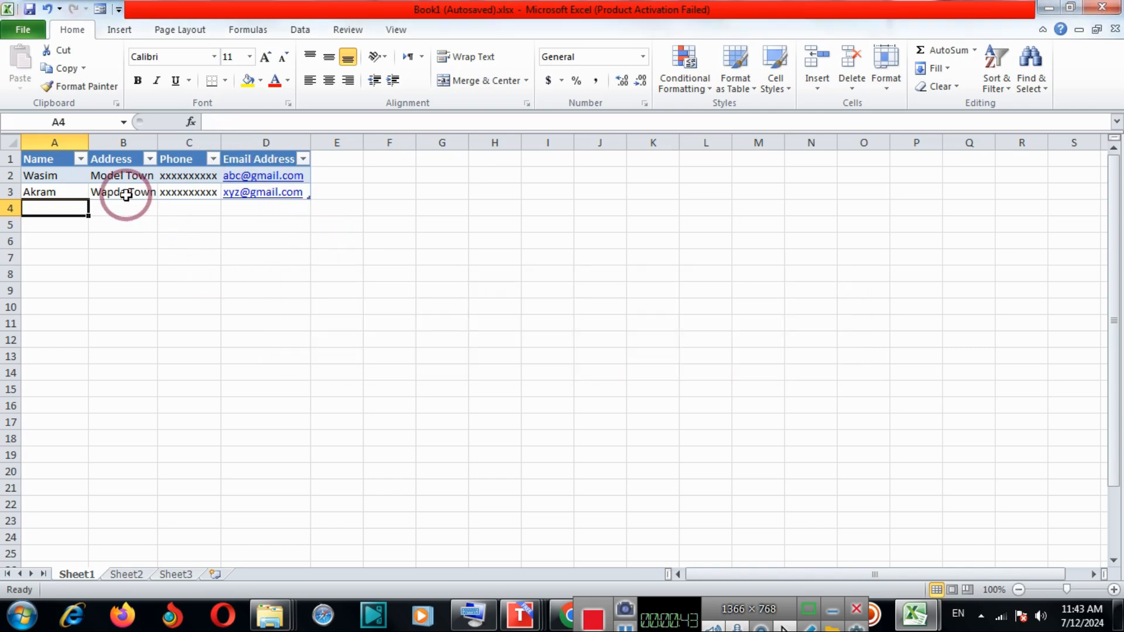
left_click(52, 149)
left_click(51, 159)
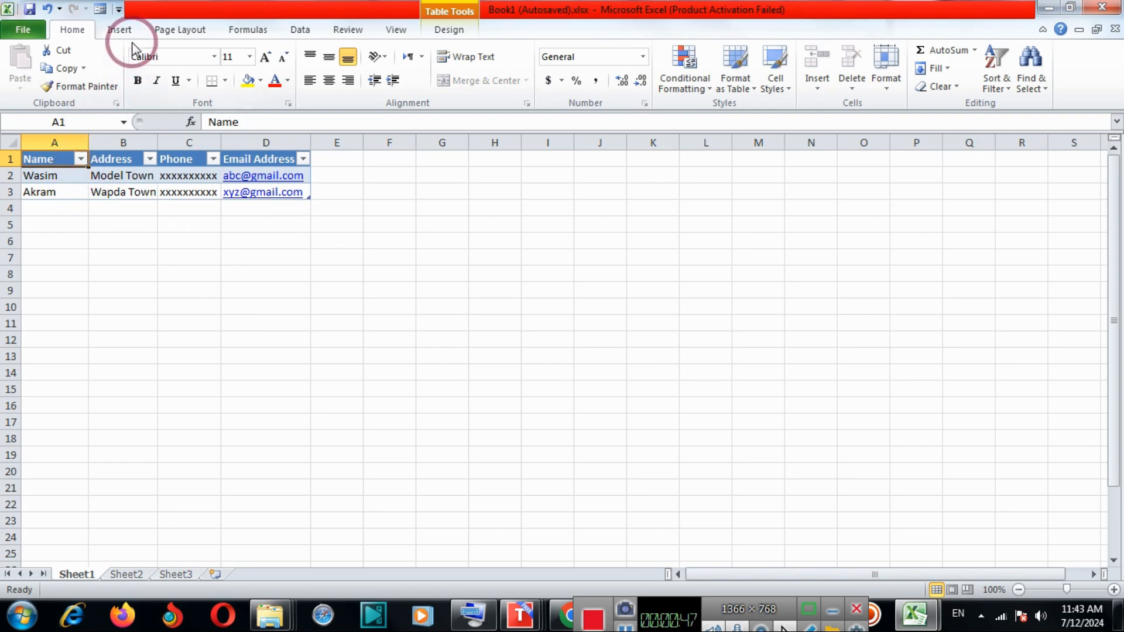
Open the data form, move to a new blank record and enter the contact's name
left_click(94, 9)
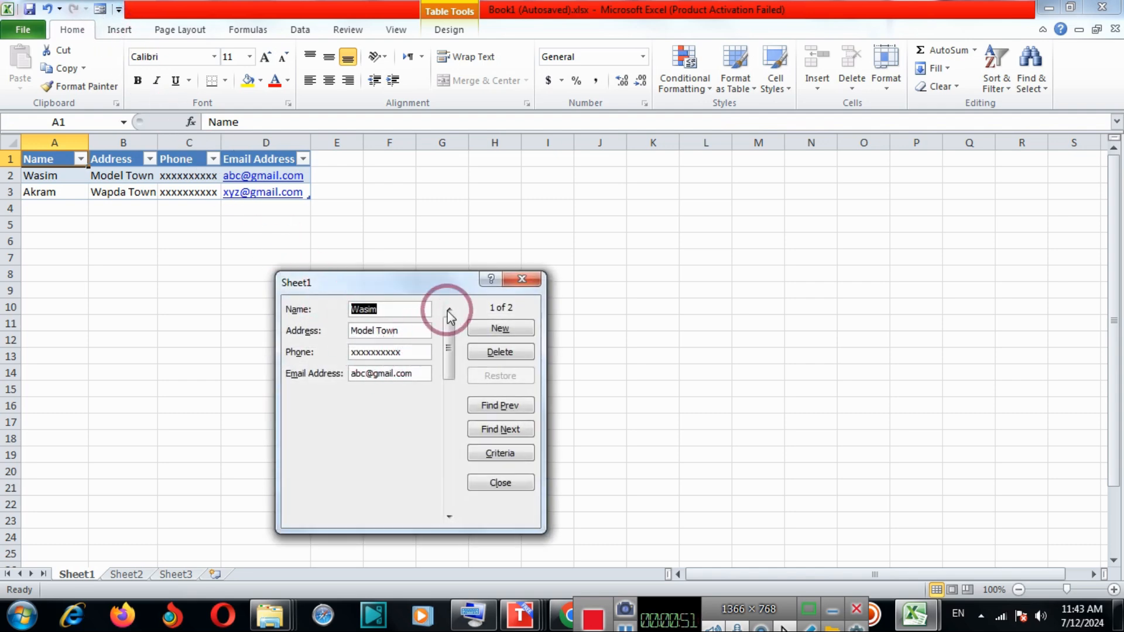
left_click_drag(456, 333, 458, 491)
left_click(498, 329)
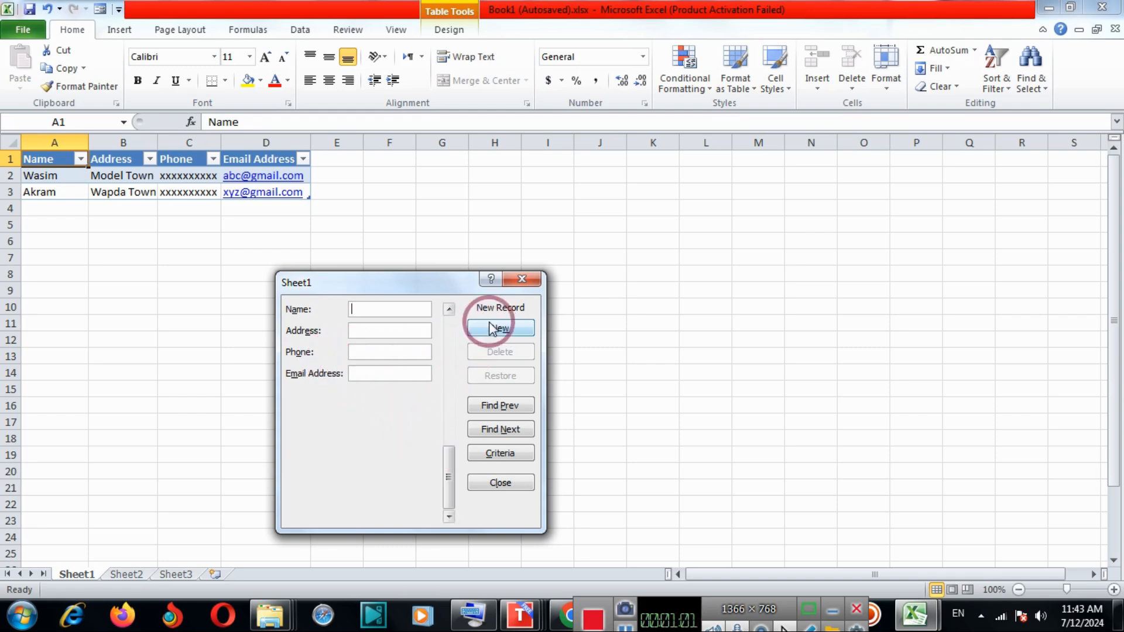
left_click(521, 282)
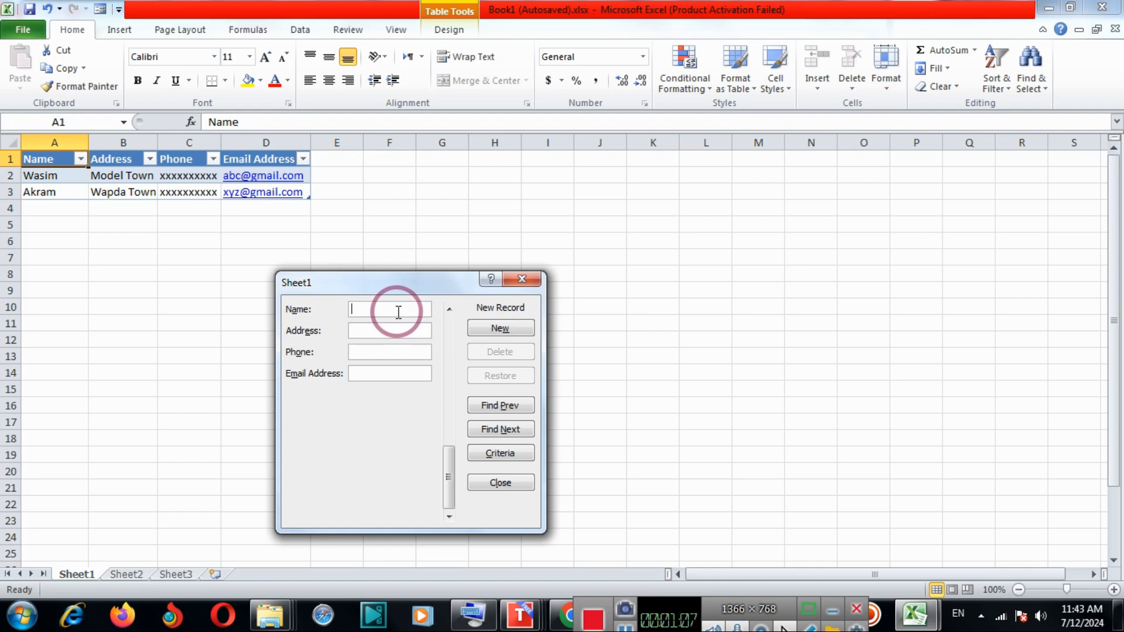
type("Aqib")
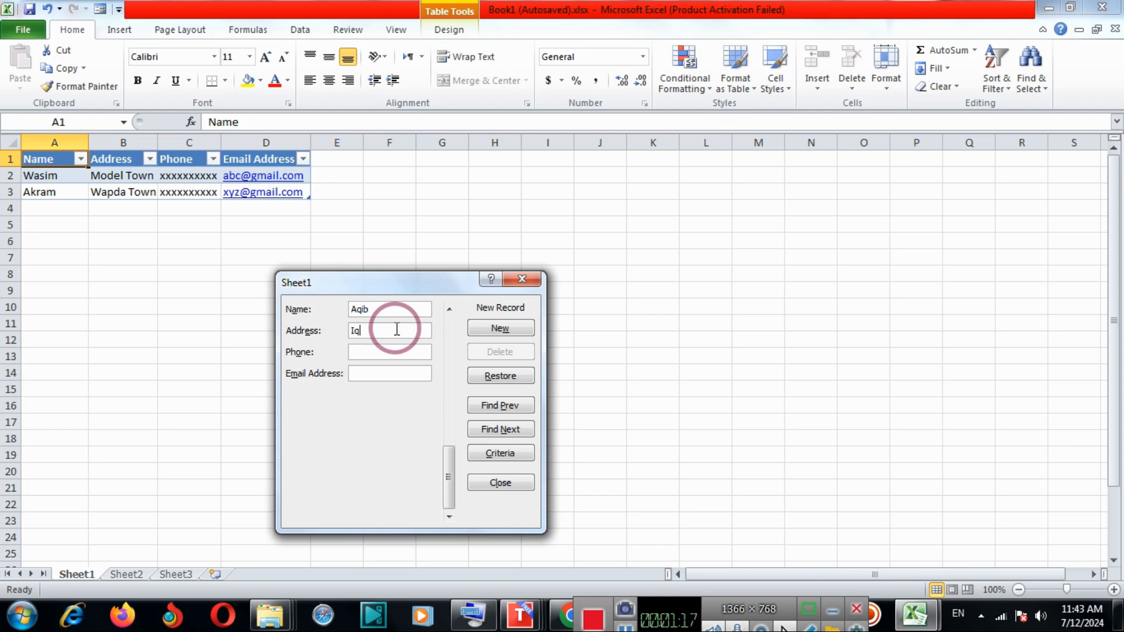
Enter the contact's address, using the On-Screen Keyboard for one letter
left_click(397, 329)
type("Iqbal")
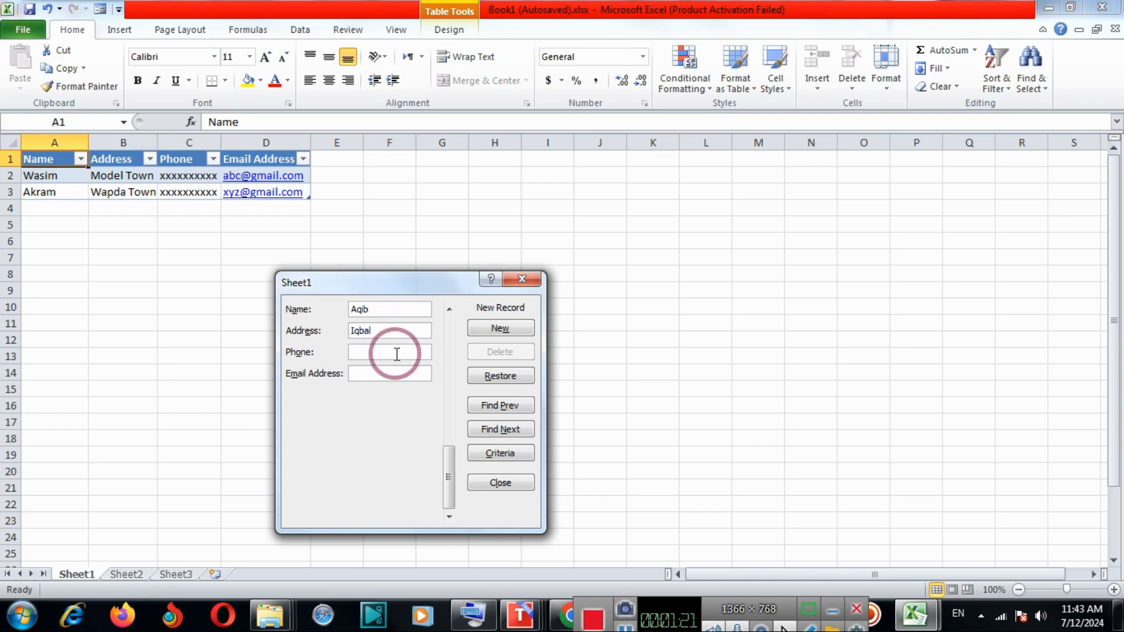
left_click(471, 615)
left_click_drag(442, 316, 426, 16)
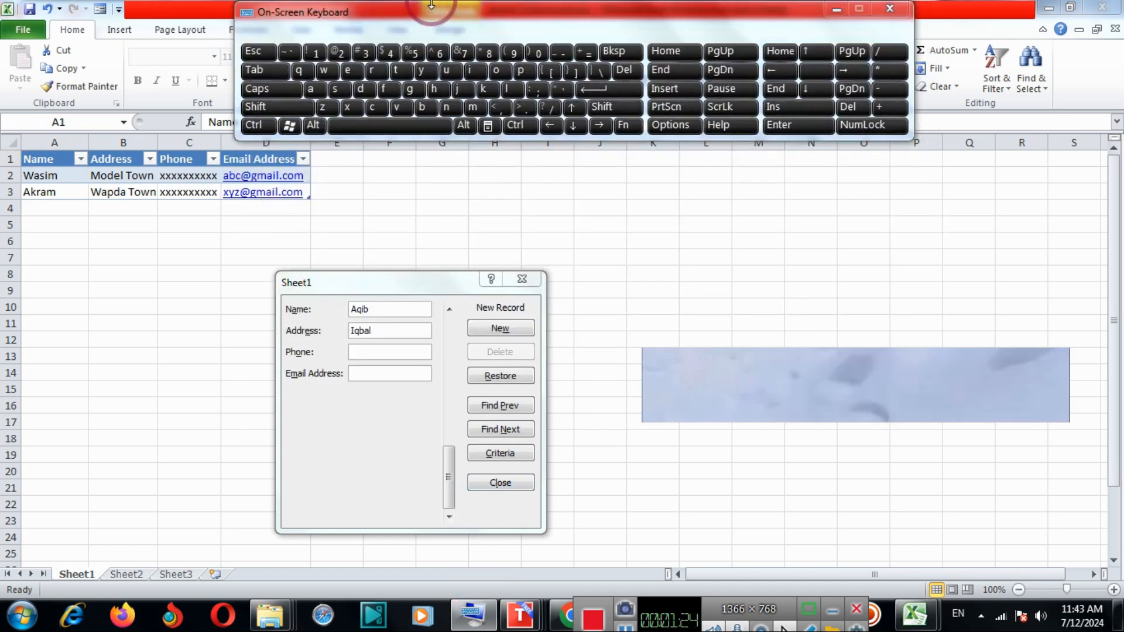
left_click(395, 76)
left_click(401, 331)
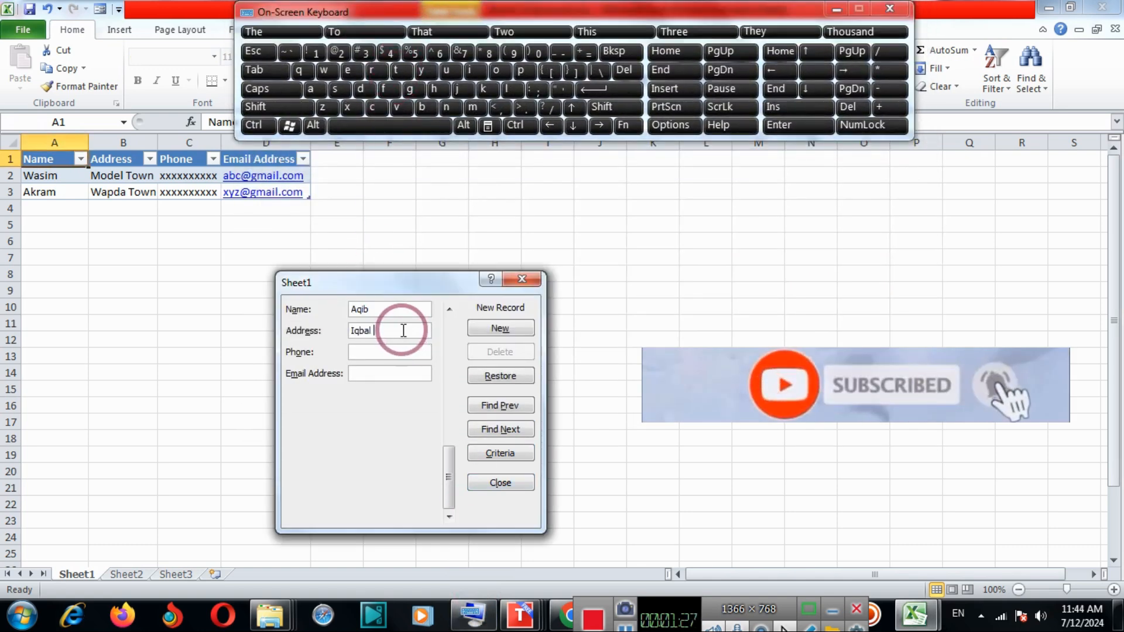
type("Town")
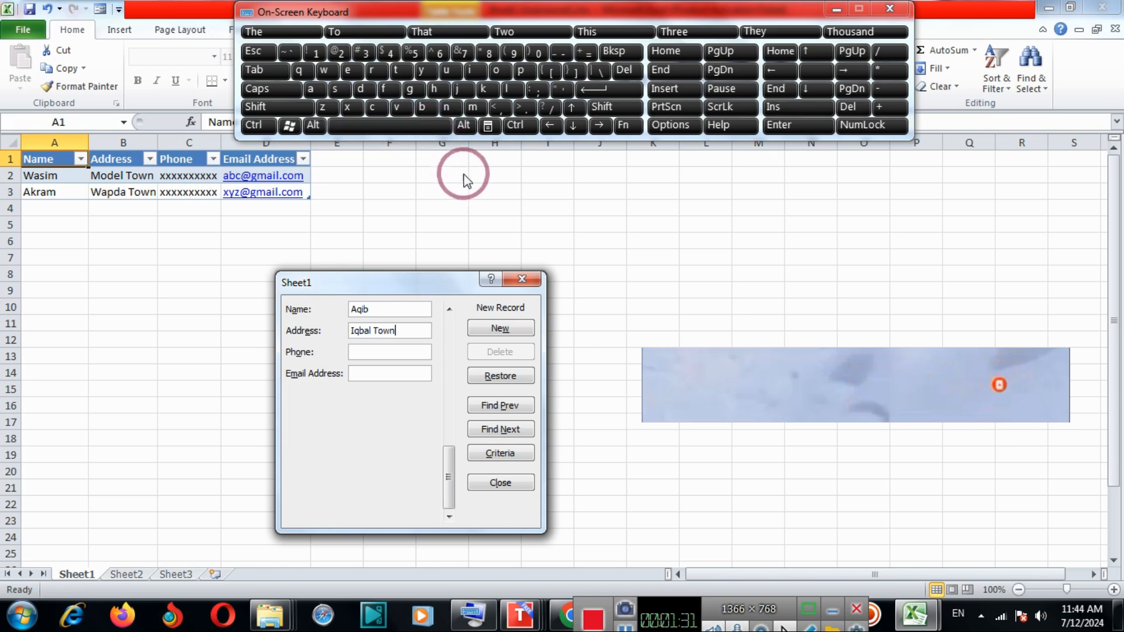
left_click(834, 12)
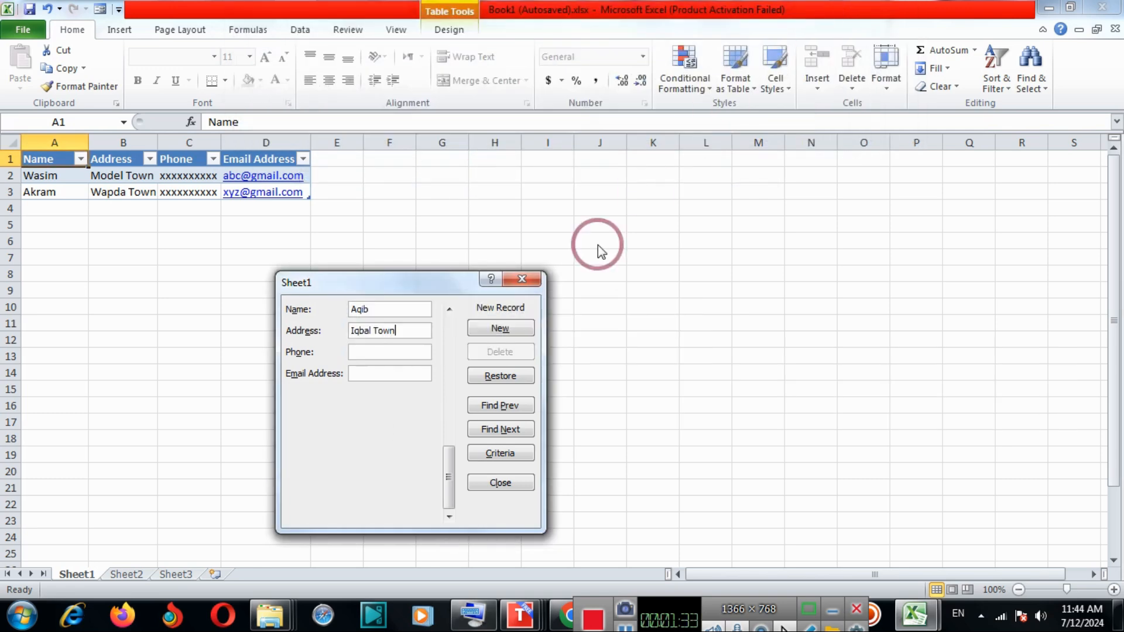
Fill in the third contact's phone and e-mail and commit the record with New
left_click(391, 353)
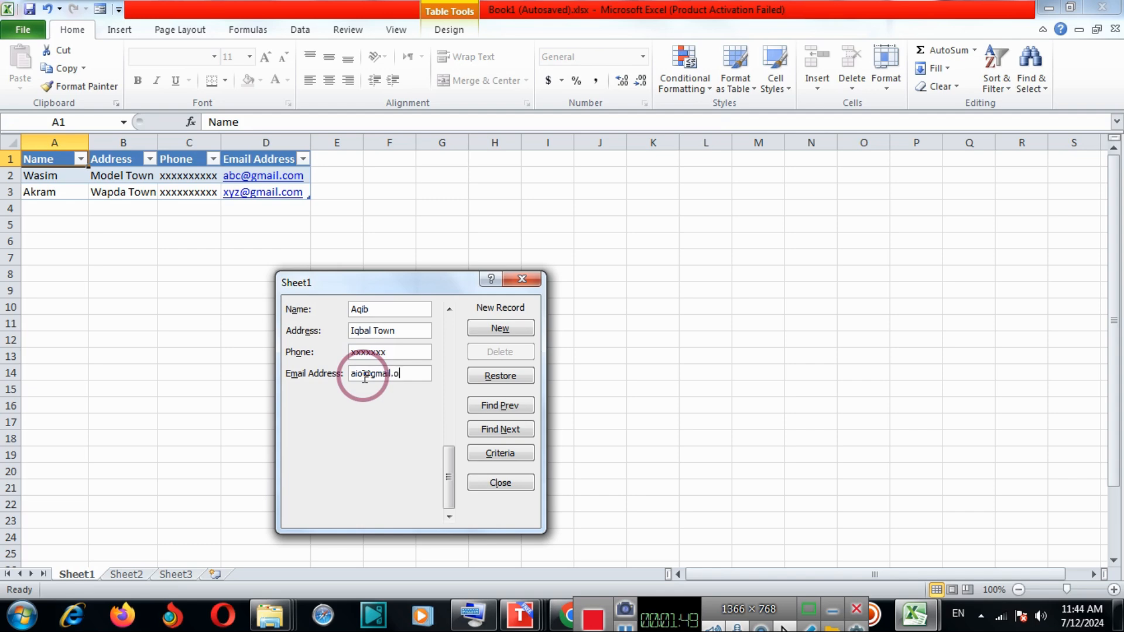
type("m")
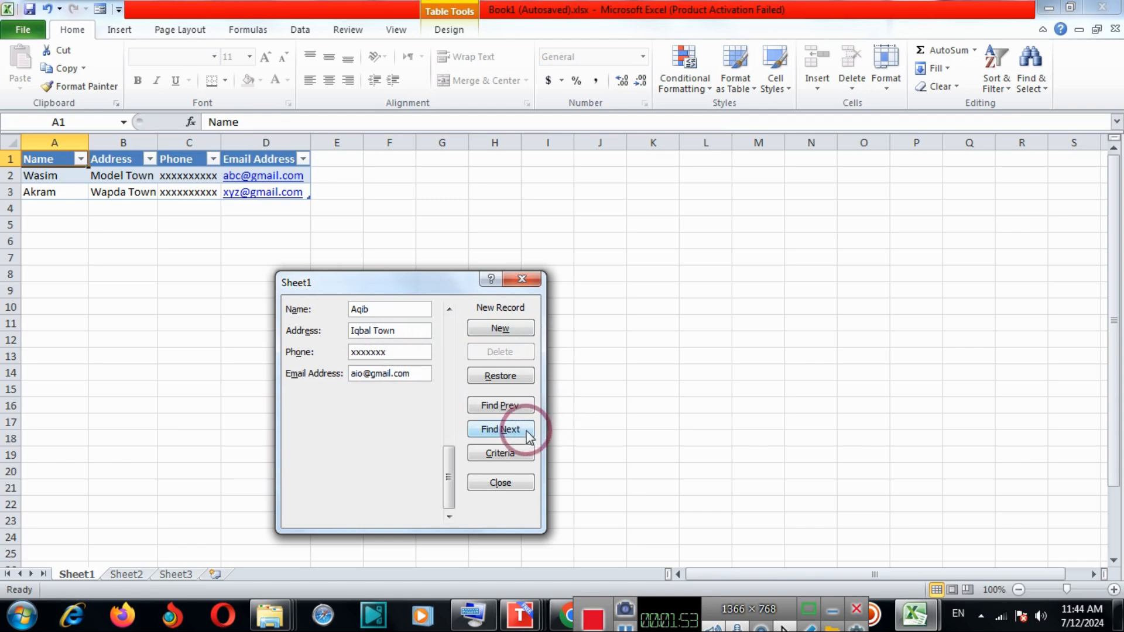
left_click(491, 329)
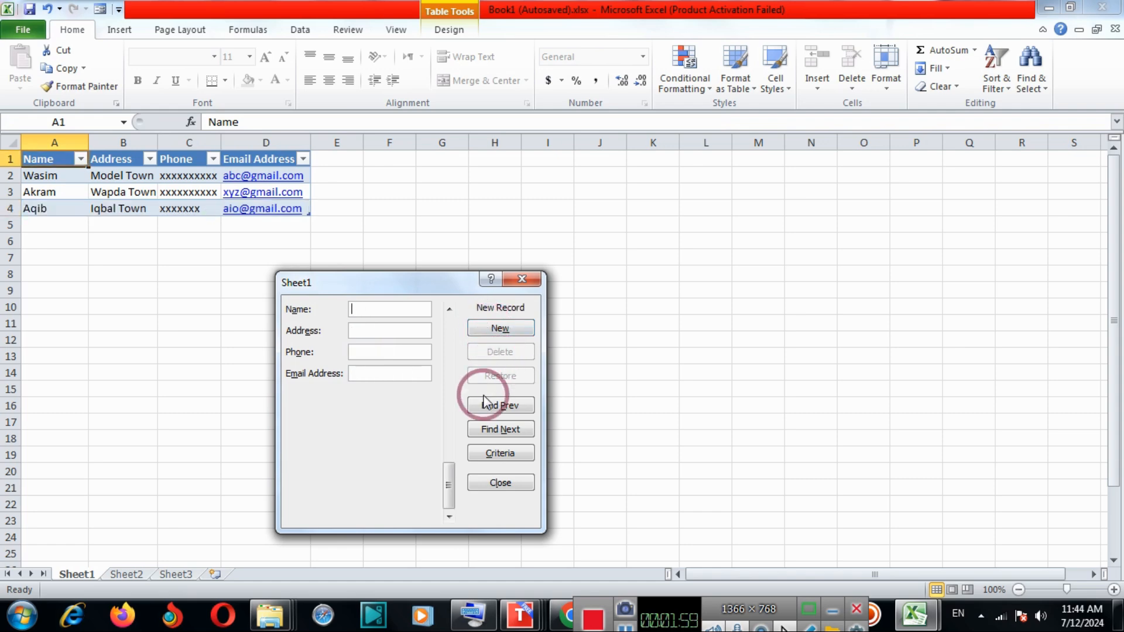
left_click_drag(451, 498, 448, 449)
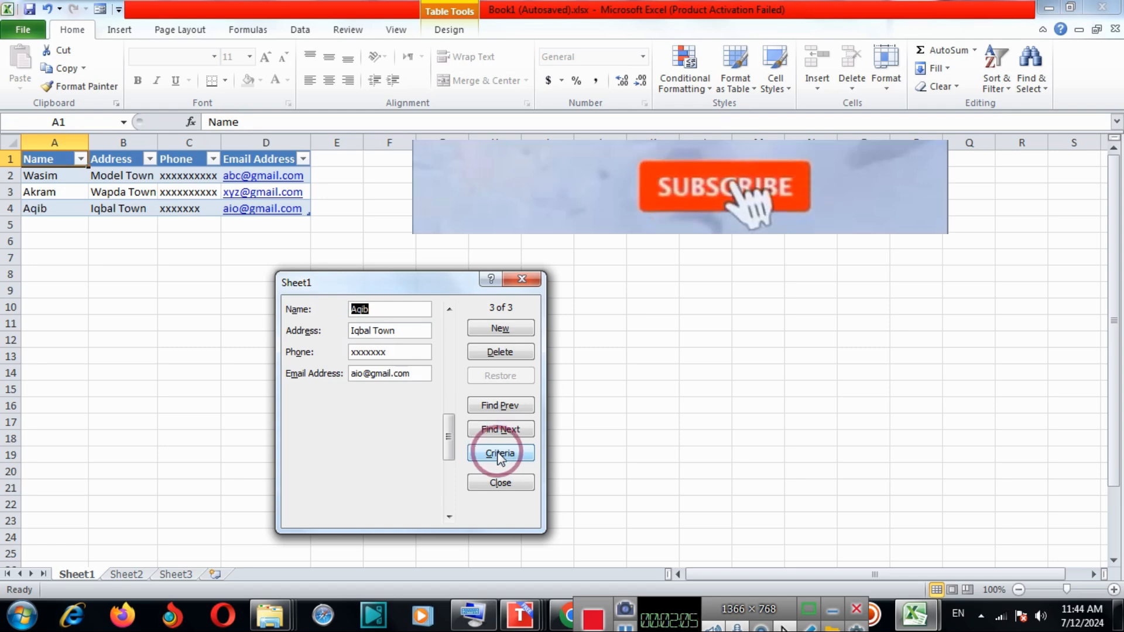
Briefly switch the form to Criteria view, then close the Data Form
left_click(498, 454)
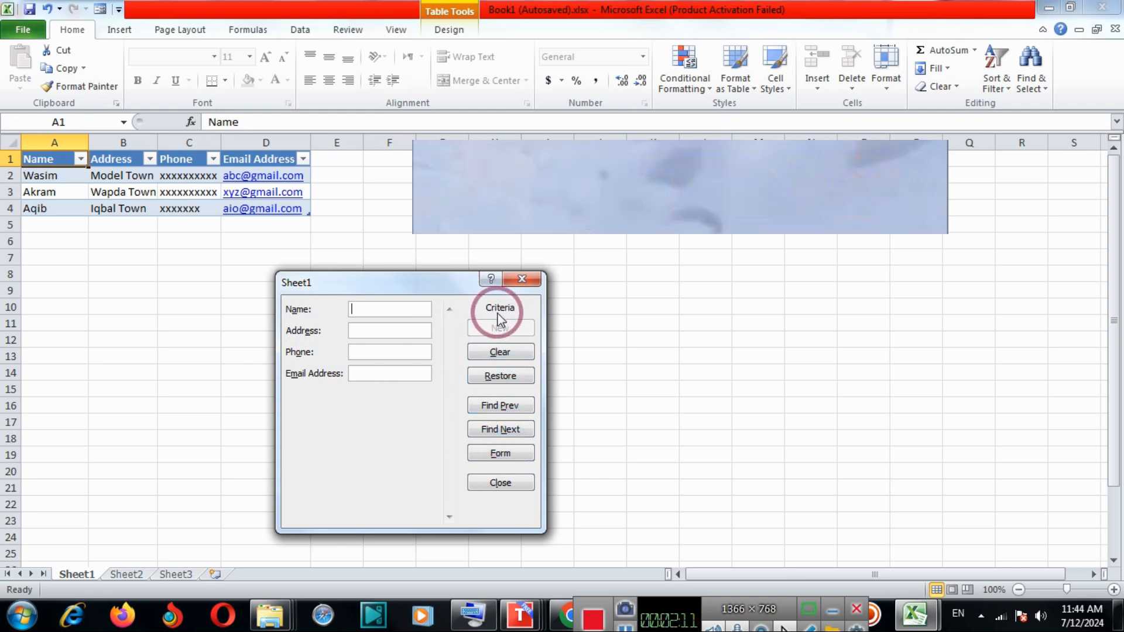
left_click(517, 279)
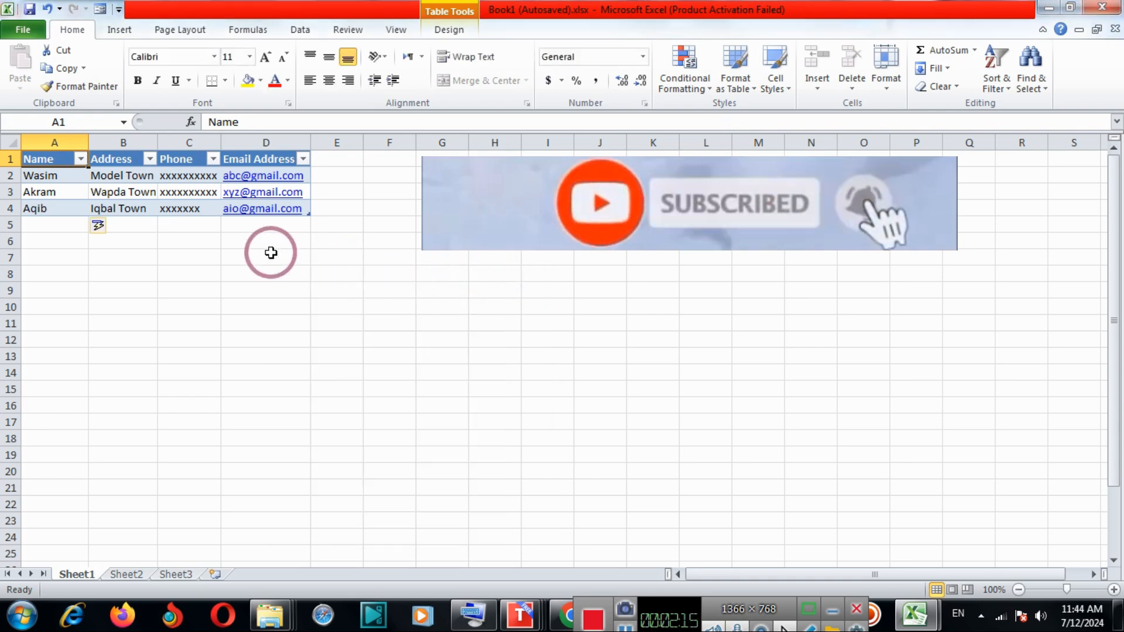